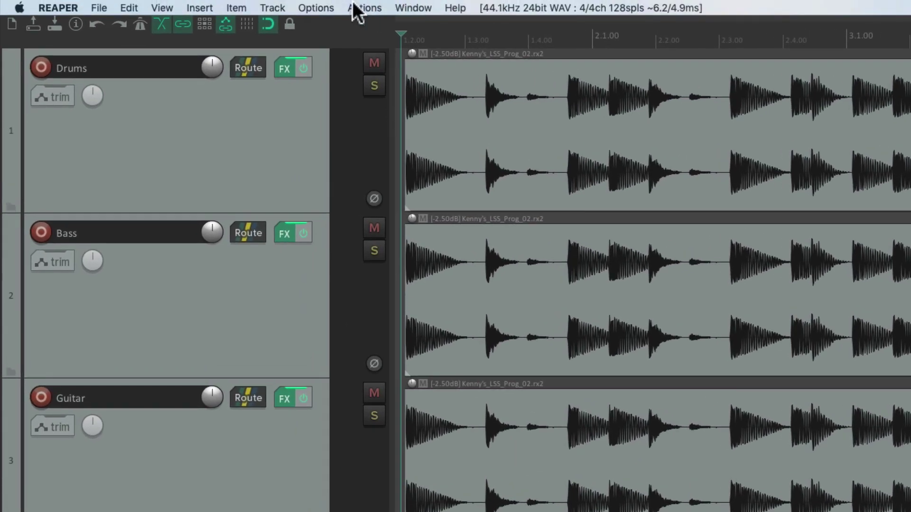
# Step: Open the Default_6.0 Theme Adjuster from the Options > Themes menu
pyautogui.click(270, 6)
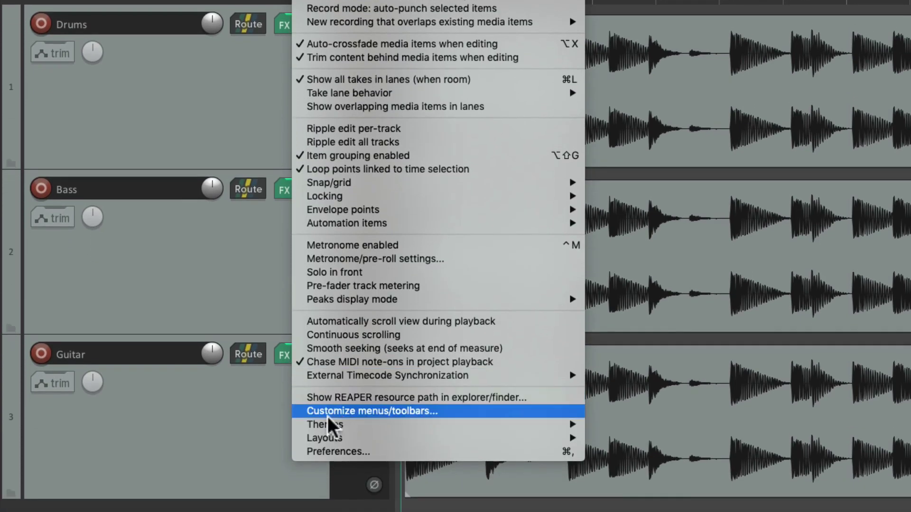
pyautogui.moveTo(305, 470)
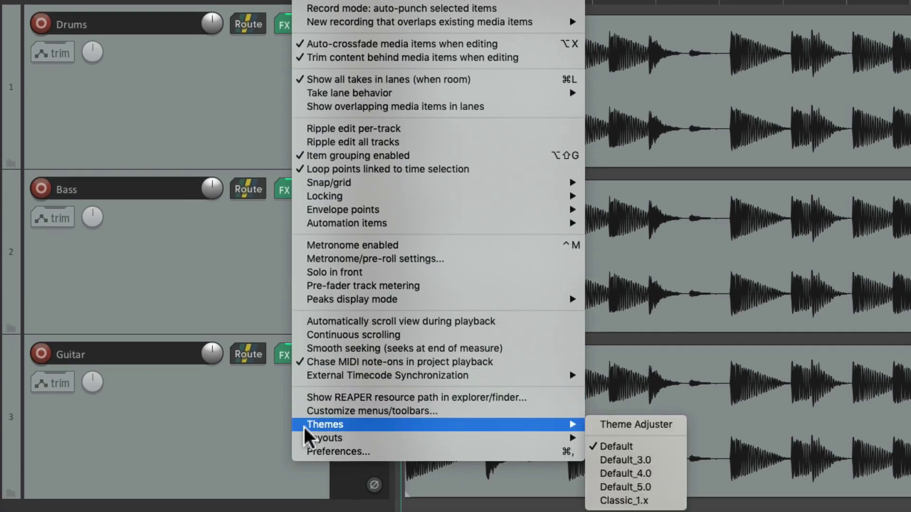
pyautogui.click(593, 425)
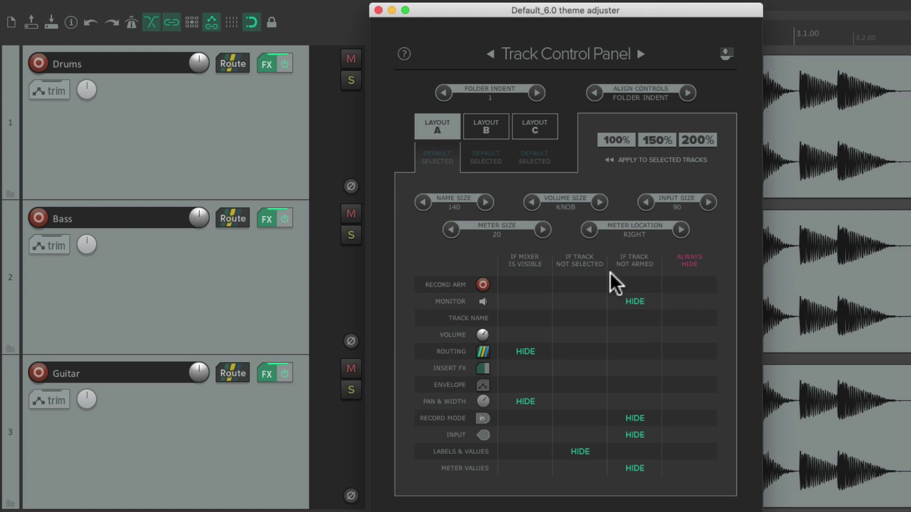
pyautogui.click(640, 54)
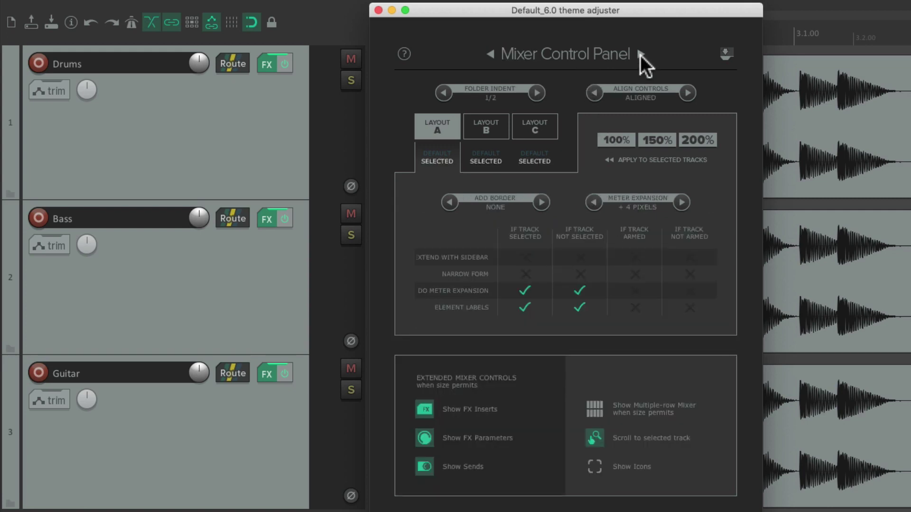
pyautogui.click(640, 54)
pyautogui.click(640, 54)
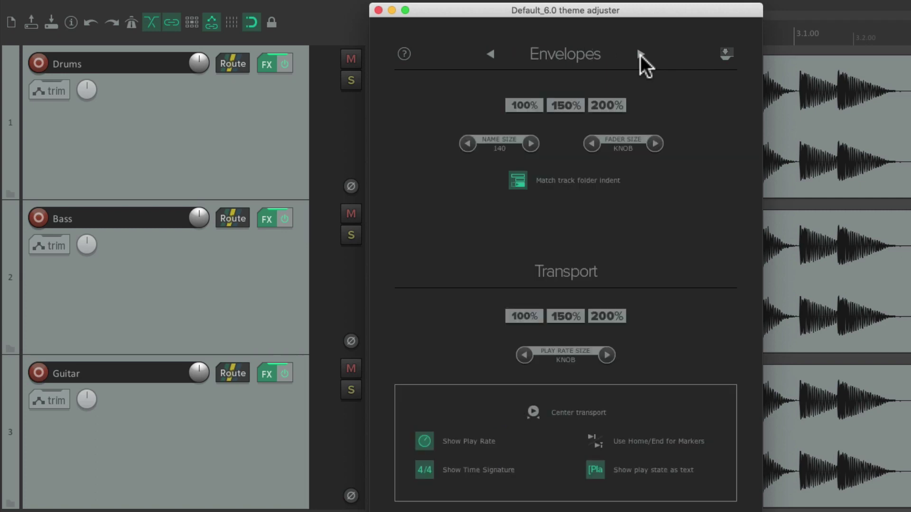
pyautogui.click(640, 54)
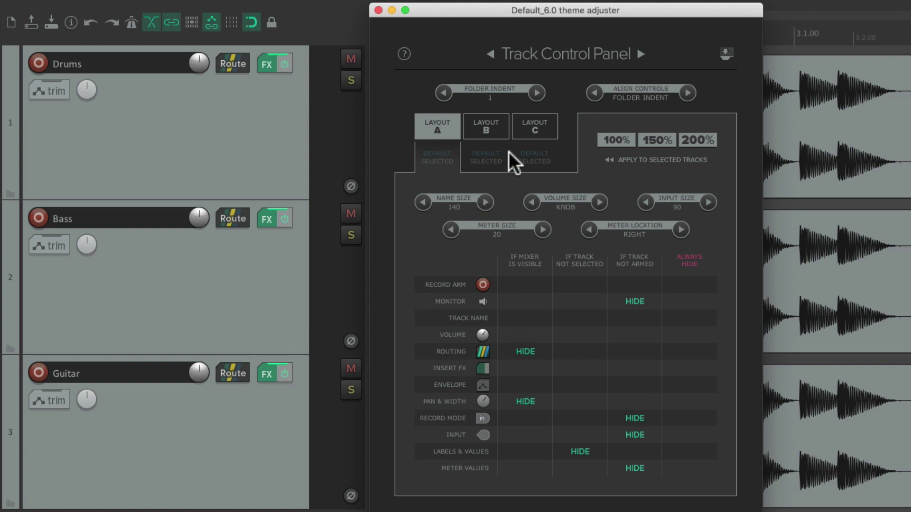
pyautogui.click(484, 126)
pyautogui.click(535, 124)
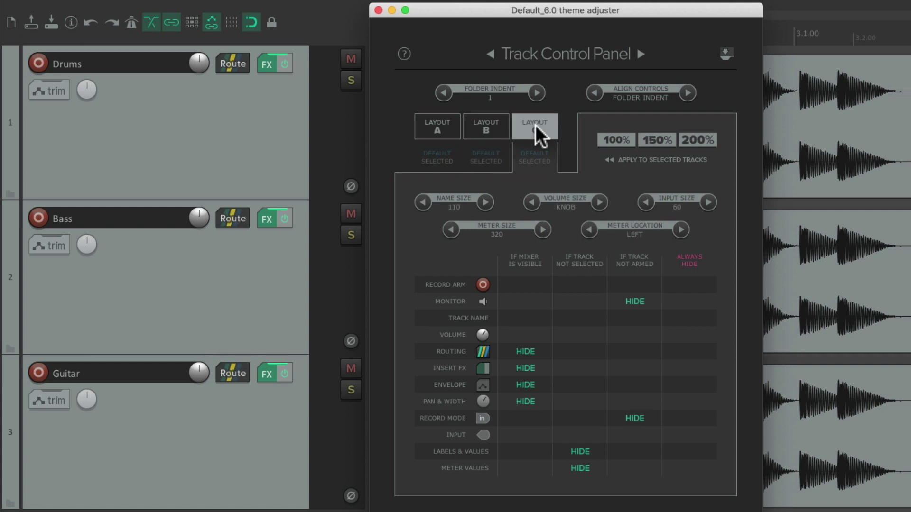
pyautogui.click(448, 126)
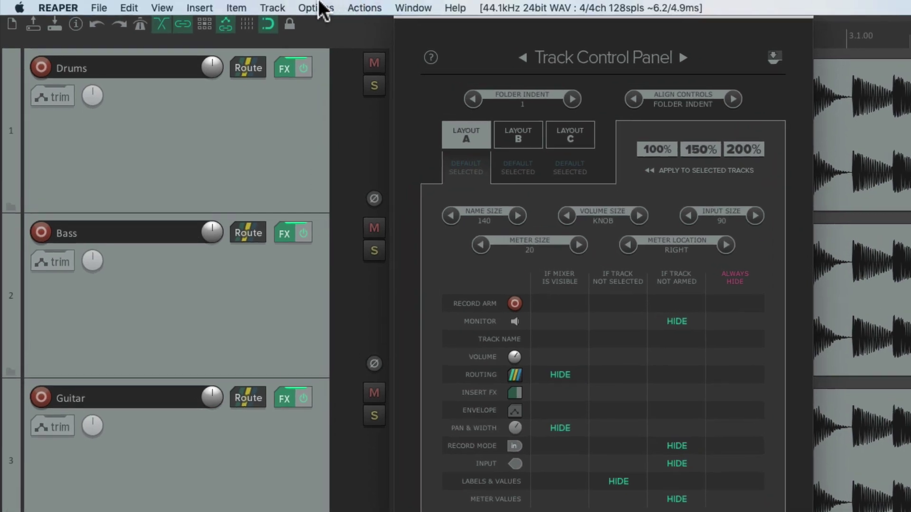
# Step: Switch the Track Panel layout from 150%_A to the 100% layout A
pyautogui.click(298, 7)
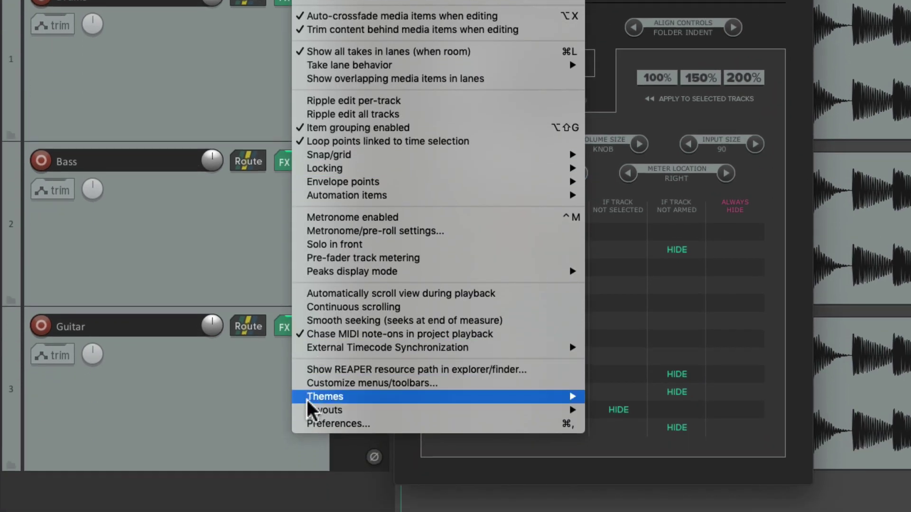
pyautogui.moveTo(304, 482)
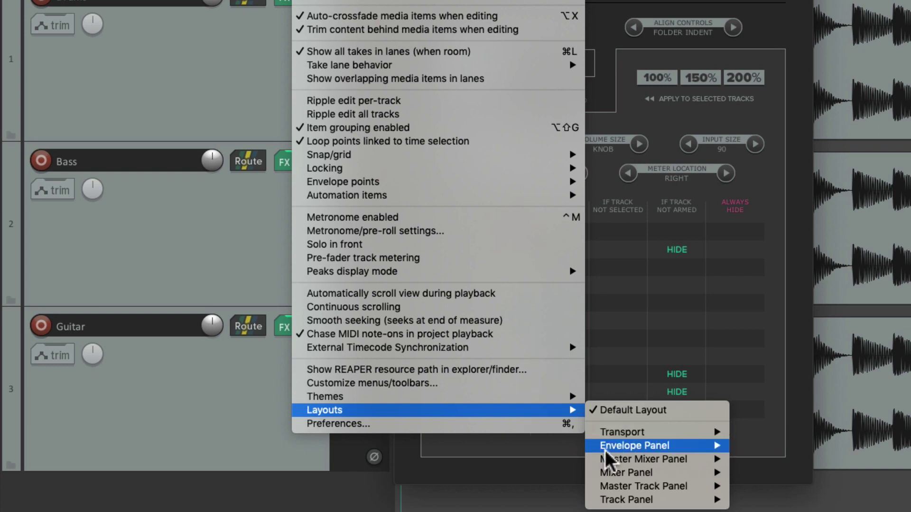
pyautogui.moveTo(592, 502)
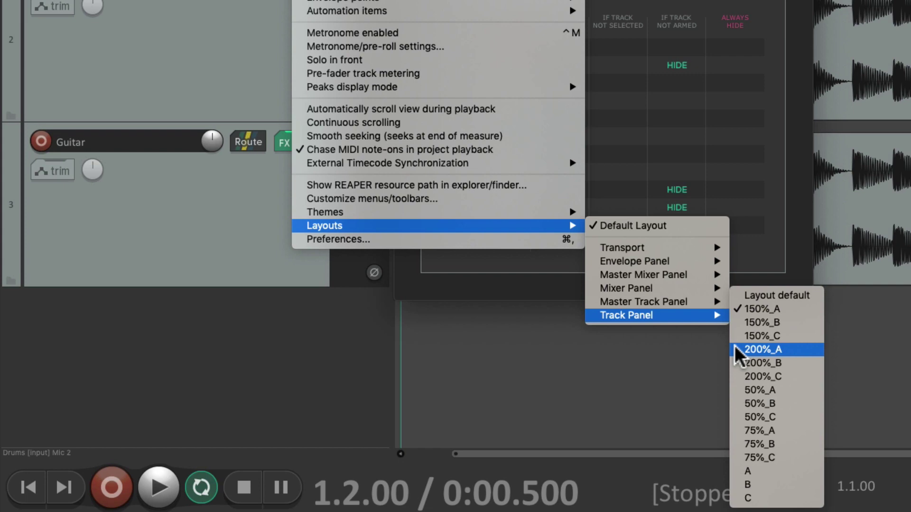
pyautogui.click(738, 472)
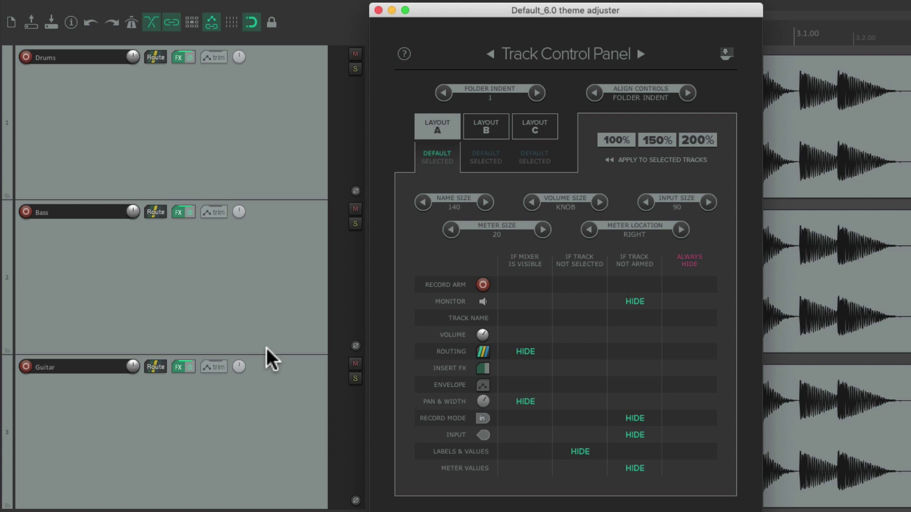
# Step: Apply the 200%_A Track Panel layout
pyautogui.click(315, 7)
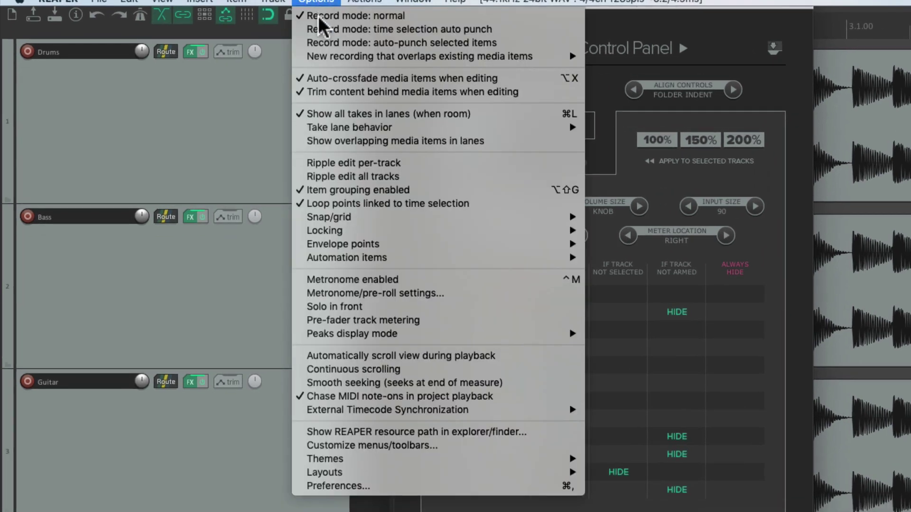
pyautogui.moveTo(304, 472)
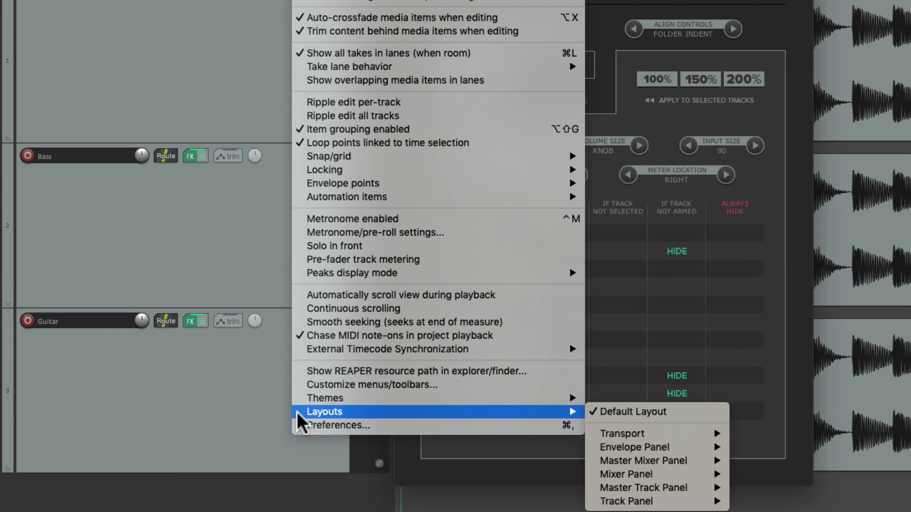
pyautogui.moveTo(589, 503)
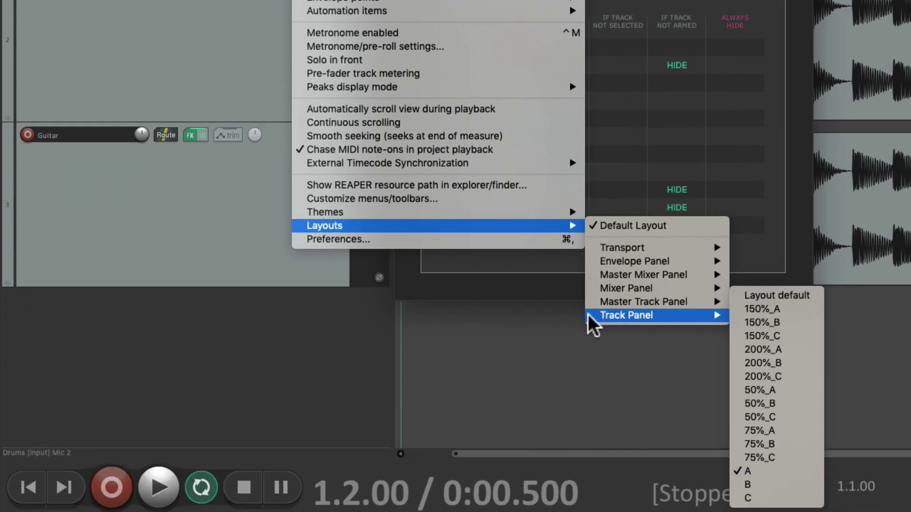
pyautogui.click(738, 349)
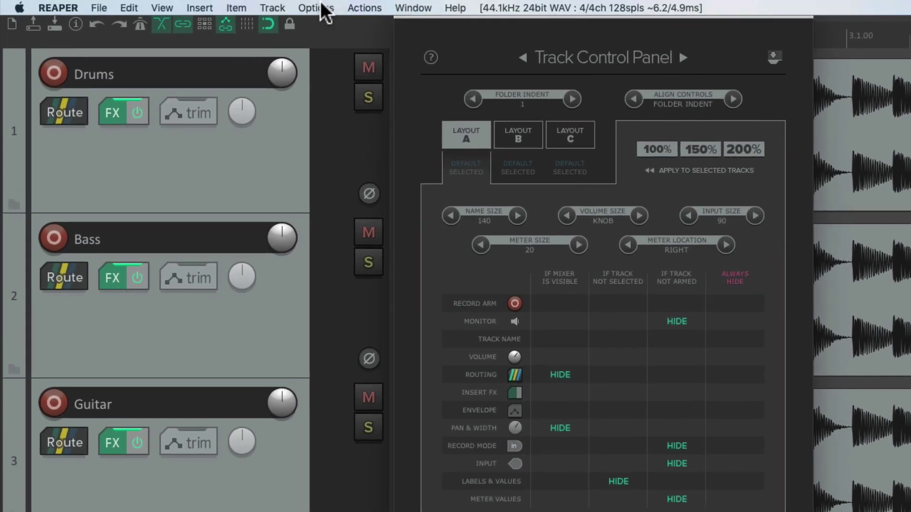
# Step: Return the Track Panel layout to 150%_A
pyautogui.click(319, 7)
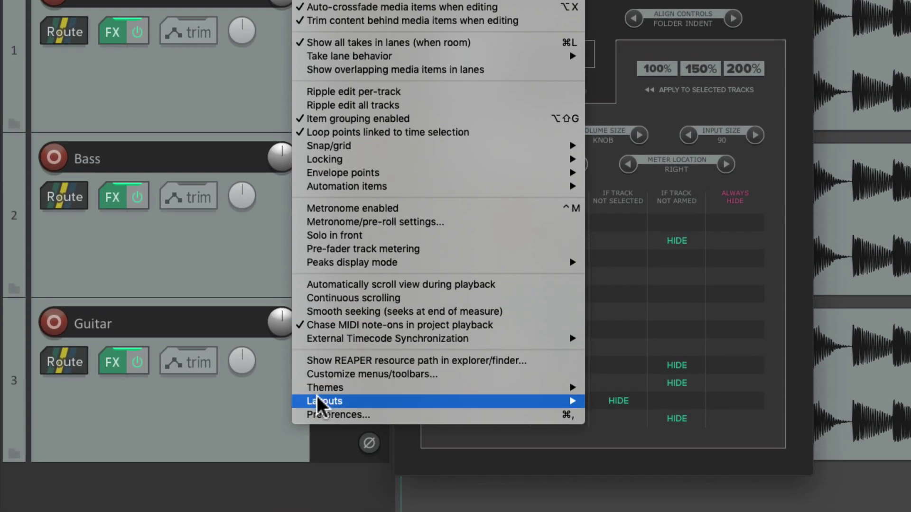
pyautogui.moveTo(567, 439)
pyautogui.moveTo(597, 489)
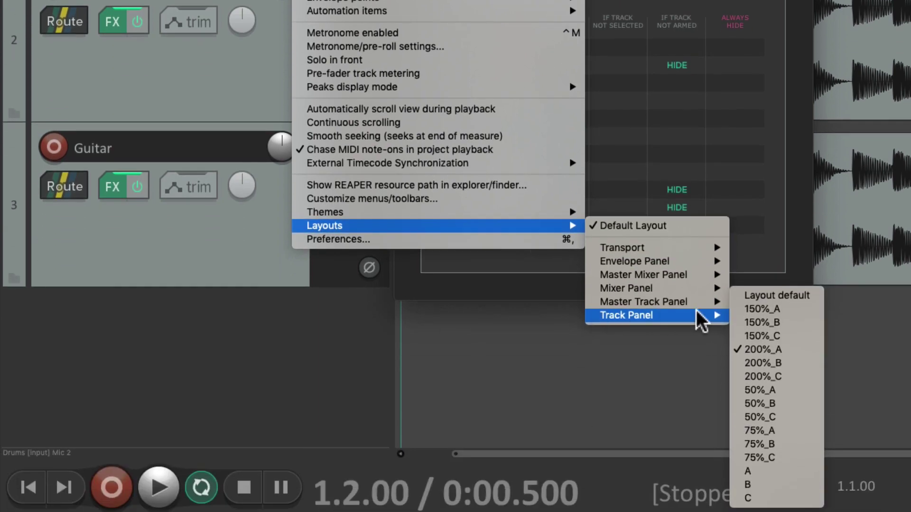
pyautogui.click(738, 311)
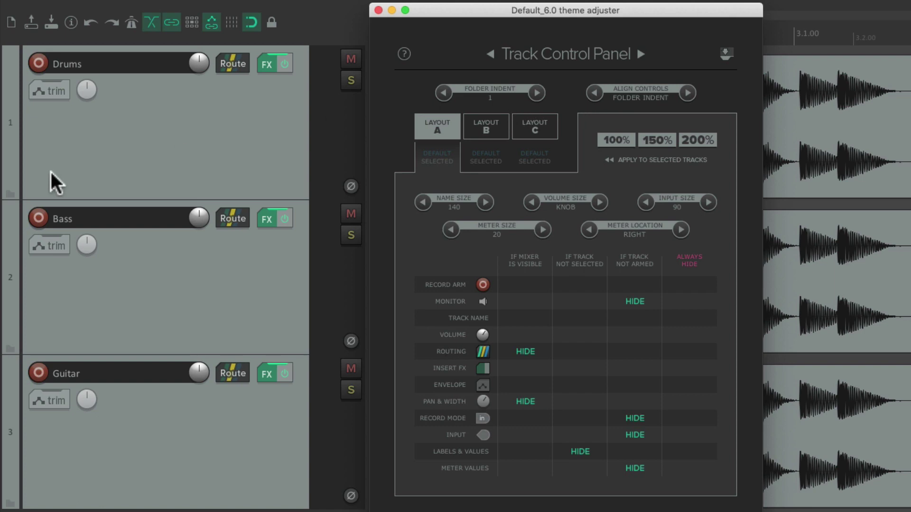
# Step: Make Drums a folder over Bass and Guitar, and raise Folder Indent to 2, then MAX
pyautogui.click(12, 194)
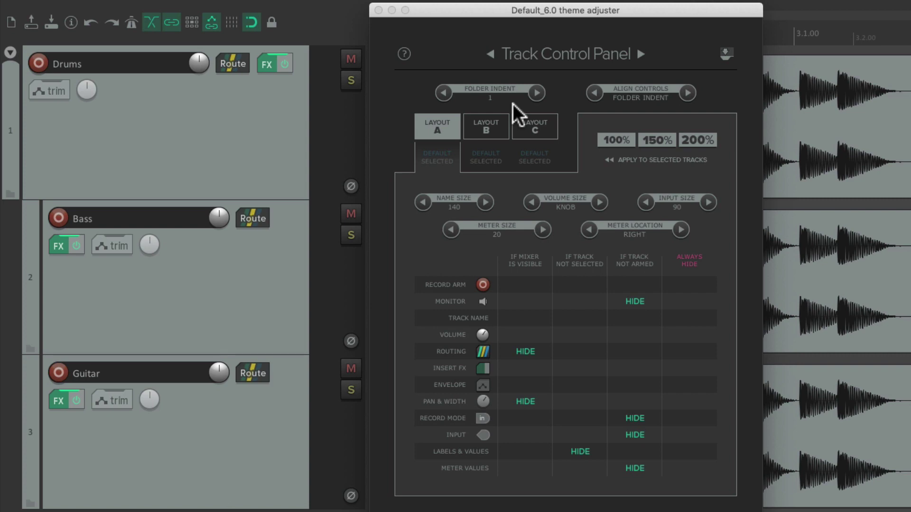
pyautogui.click(536, 93)
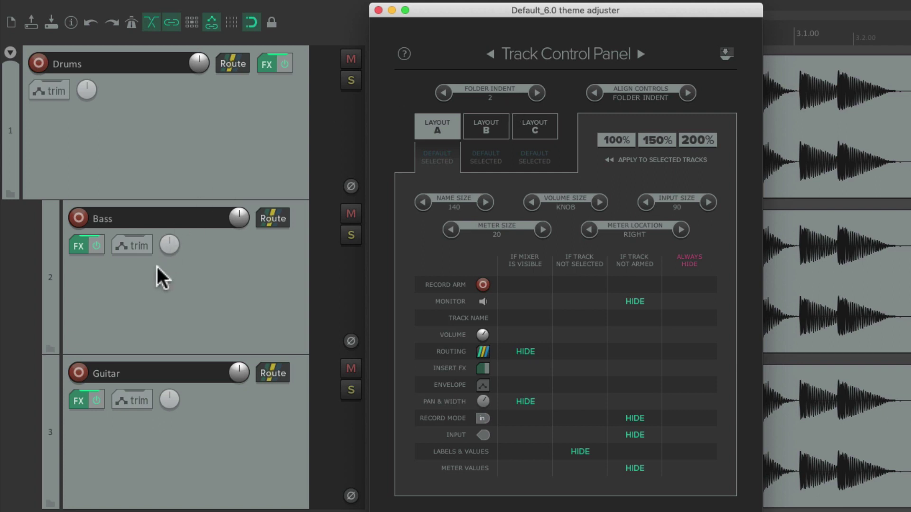
pyautogui.click(538, 93)
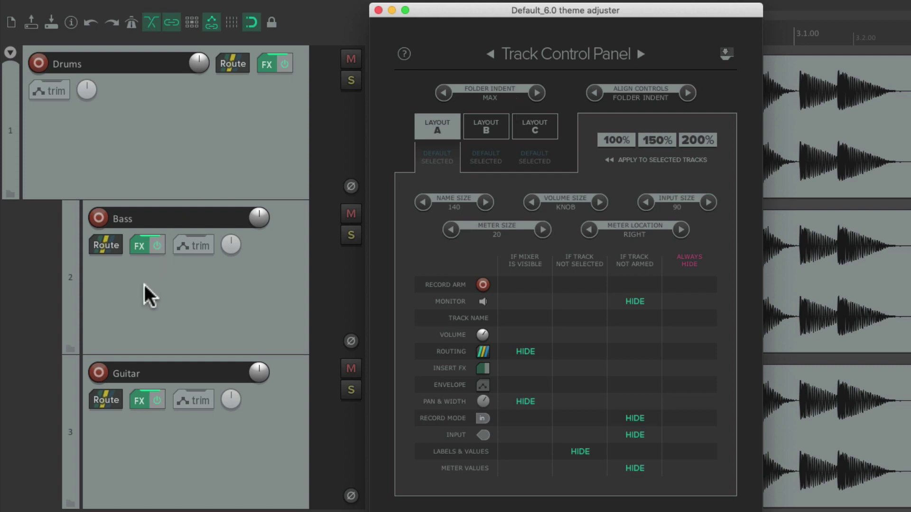
# Step: Step Folder Indent down through 1/2, 1/4, 1/8 to NONE, then back to 1
pyautogui.click(446, 88)
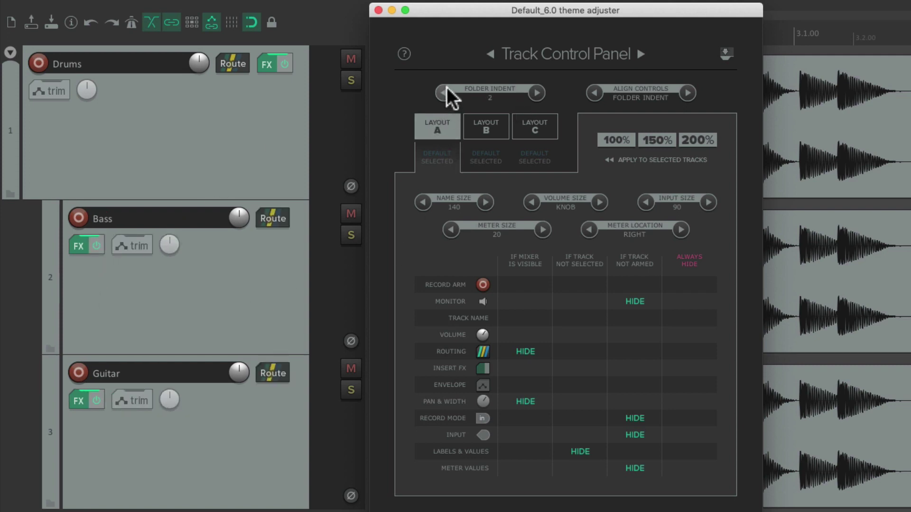
pyautogui.click(445, 88)
pyautogui.click(446, 88)
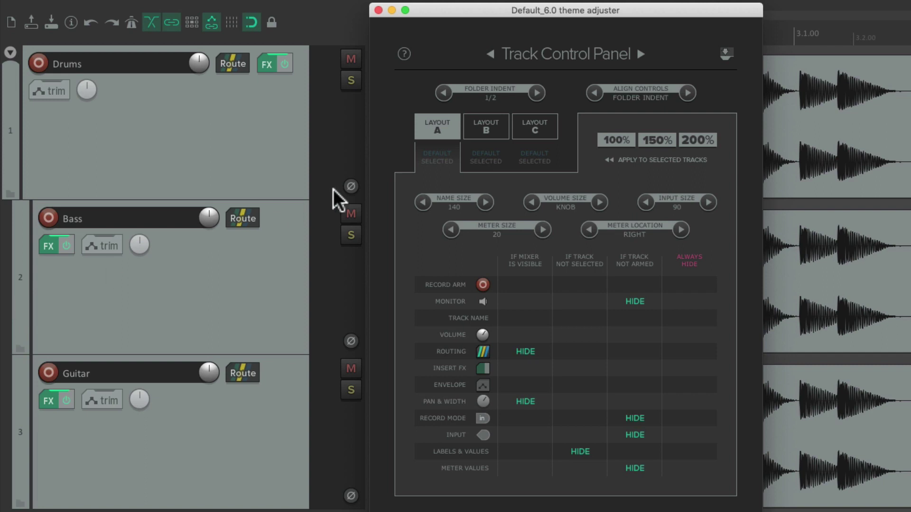
pyautogui.click(442, 93)
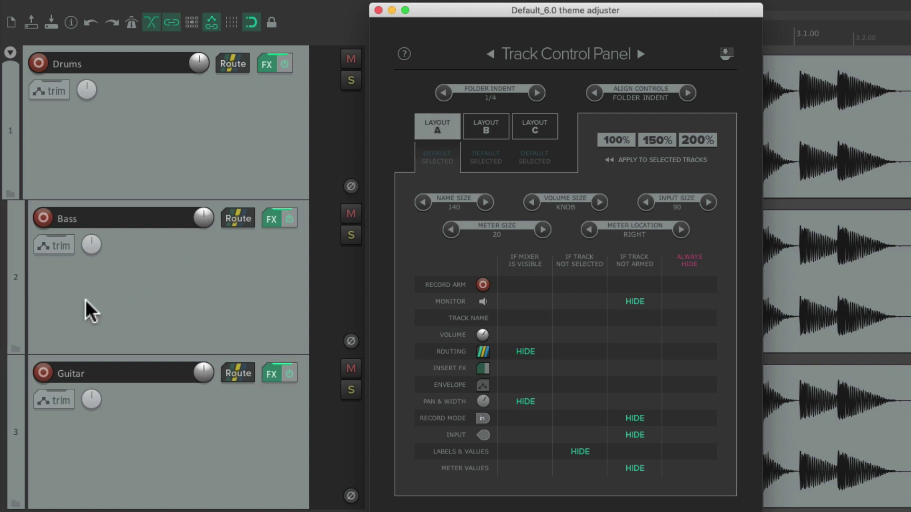
pyautogui.click(442, 93)
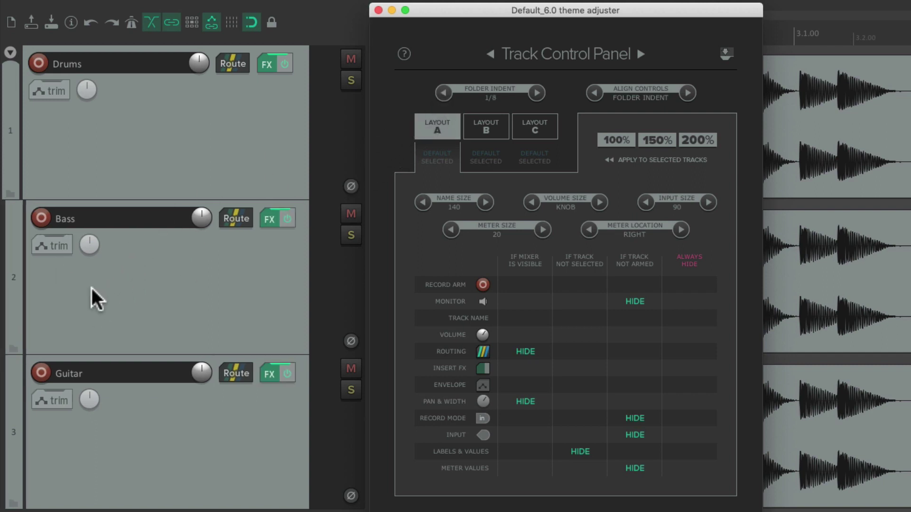
pyautogui.click(443, 93)
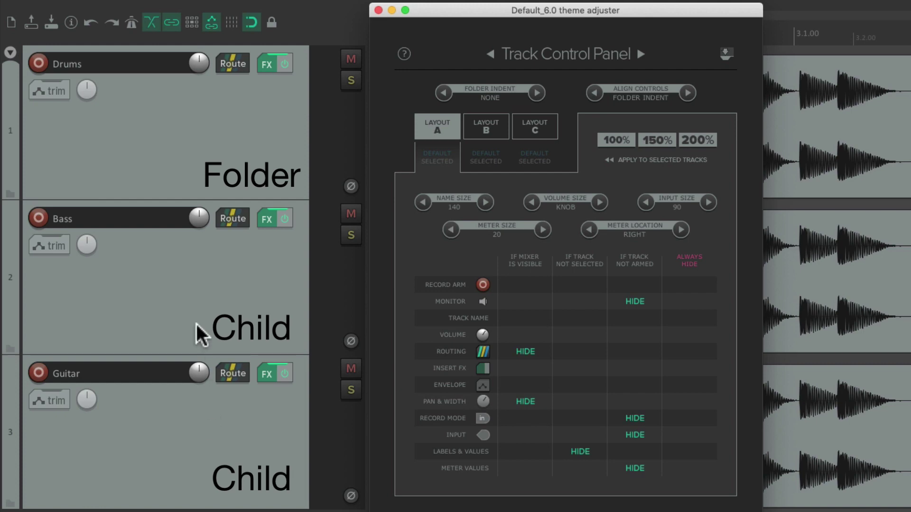
pyautogui.click(534, 93)
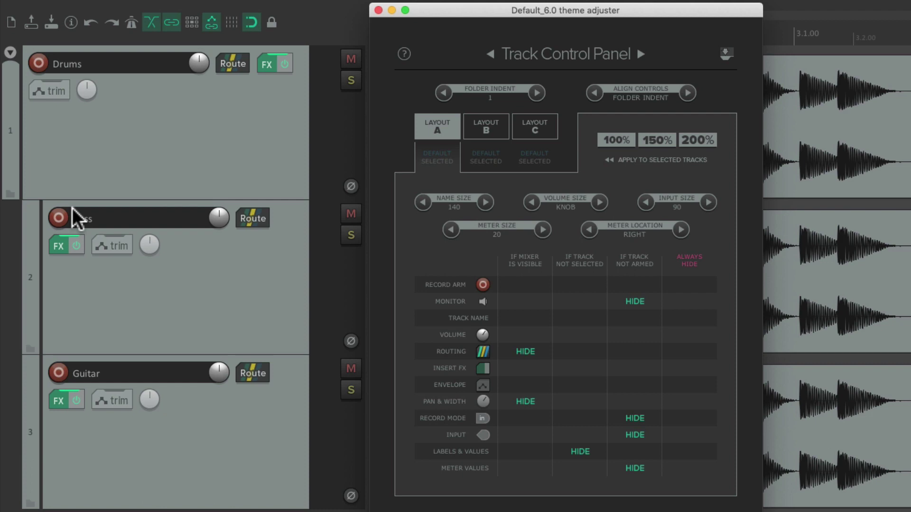
# Step: Align Drums controls with the other tracks, then try Folder Indent 2, 3, down to 1/8
pyautogui.click(688, 93)
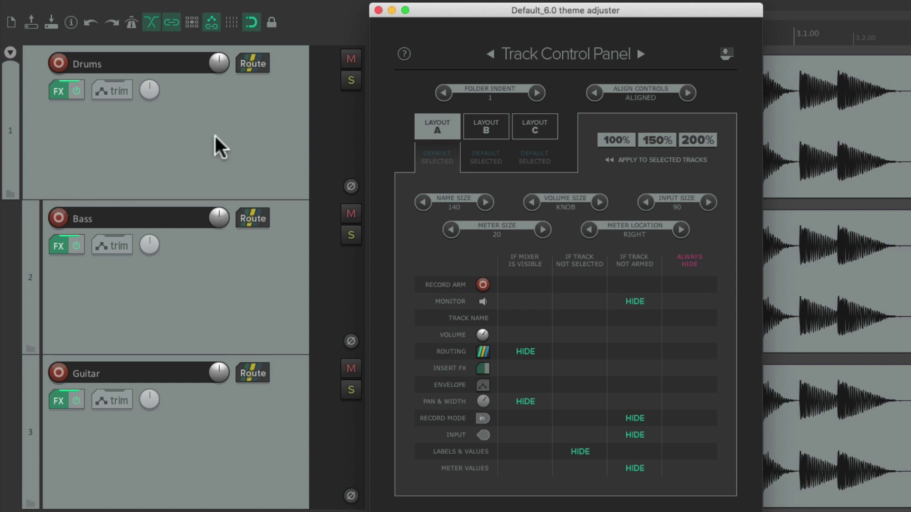
pyautogui.click(536, 93)
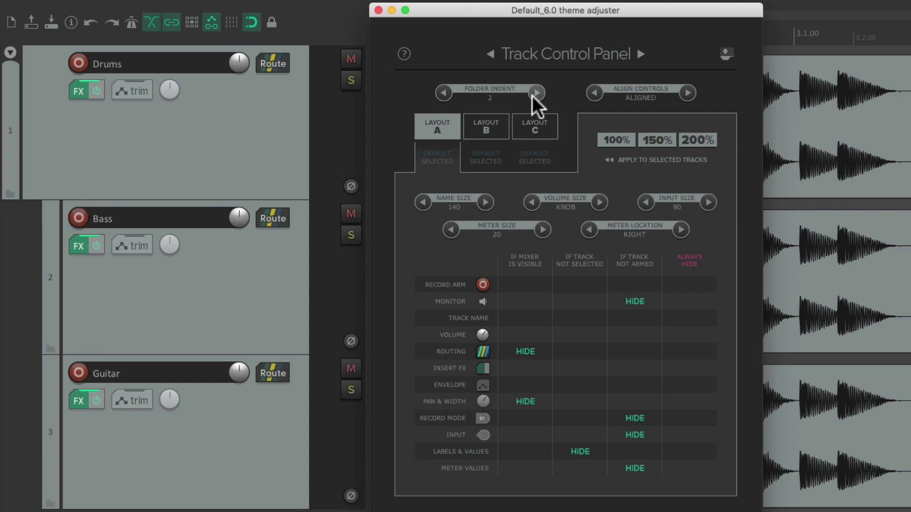
pyautogui.click(536, 93)
pyautogui.click(446, 92)
pyautogui.click(445, 93)
pyautogui.click(446, 93)
pyautogui.click(445, 92)
pyautogui.click(446, 92)
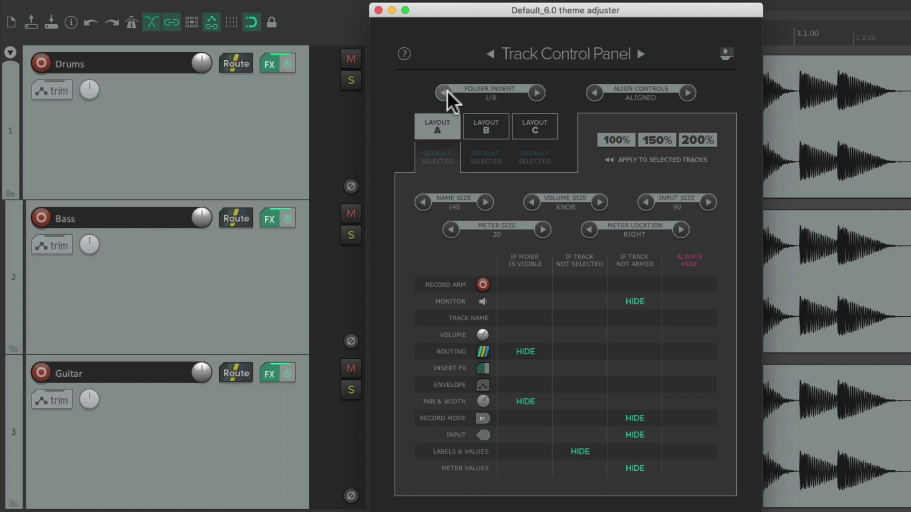
# Step: Restore Folder Indent alignment at indent 1 and take Bass and Guitar out of the Drums folder
pyautogui.click(534, 92)
pyautogui.click(533, 91)
pyautogui.click(534, 92)
pyautogui.click(534, 91)
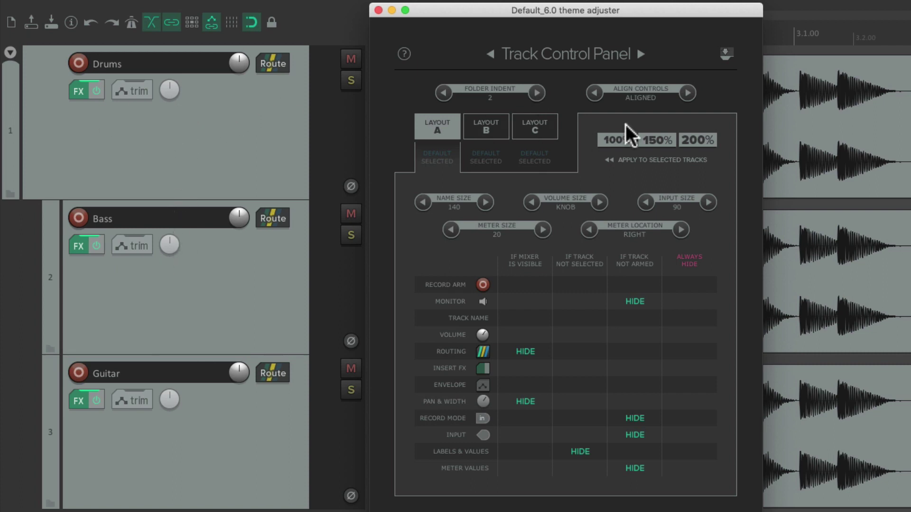
pyautogui.click(593, 93)
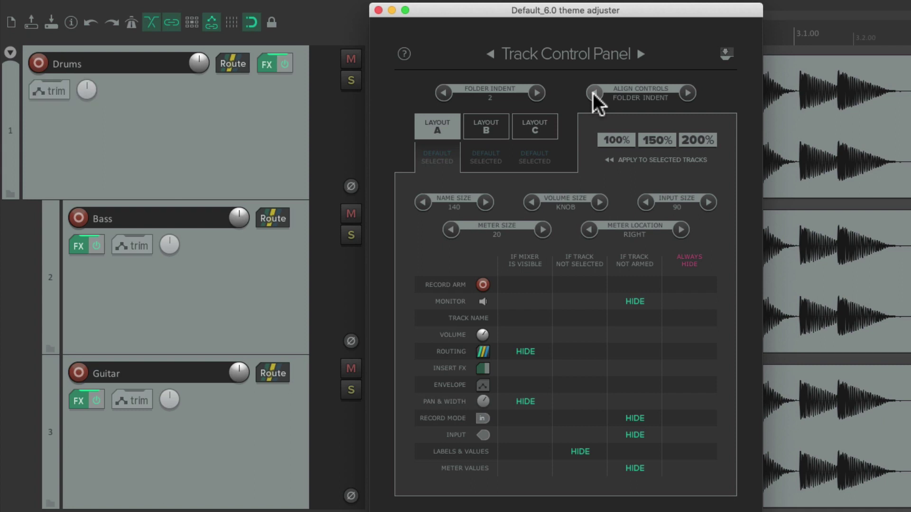
pyautogui.click(446, 92)
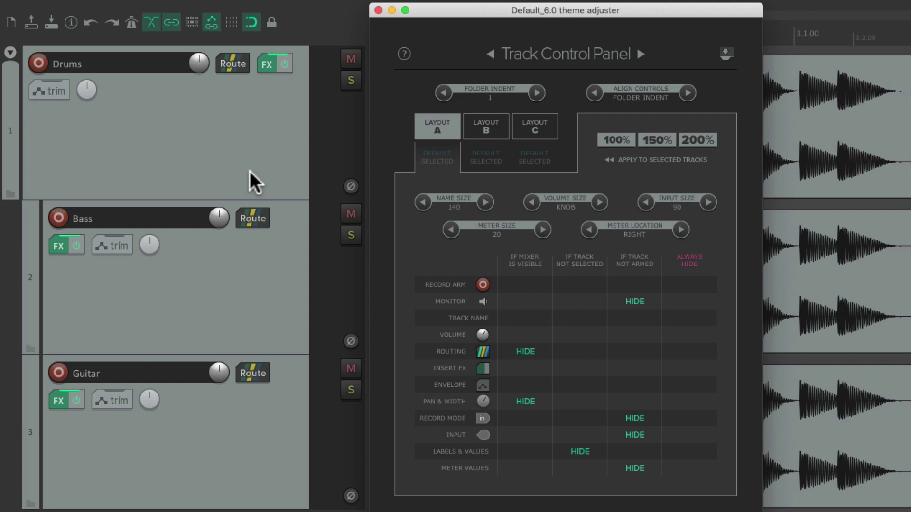
pyautogui.click(7, 195)
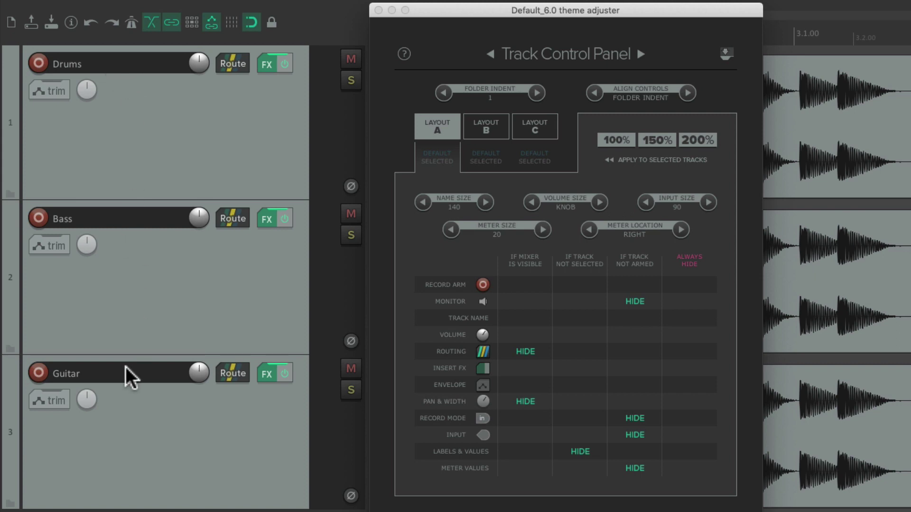
pyautogui.click(484, 203)
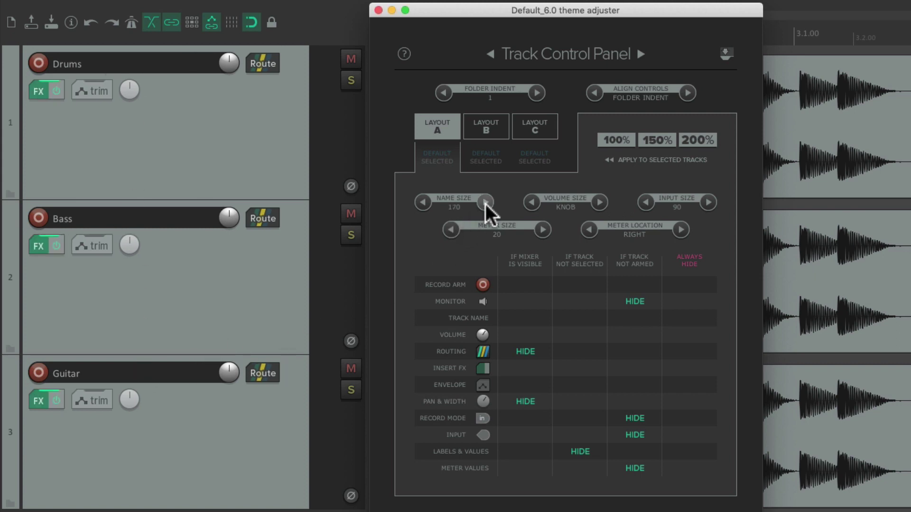
pyautogui.click(429, 204)
pyautogui.click(428, 204)
pyautogui.click(429, 203)
pyautogui.click(428, 204)
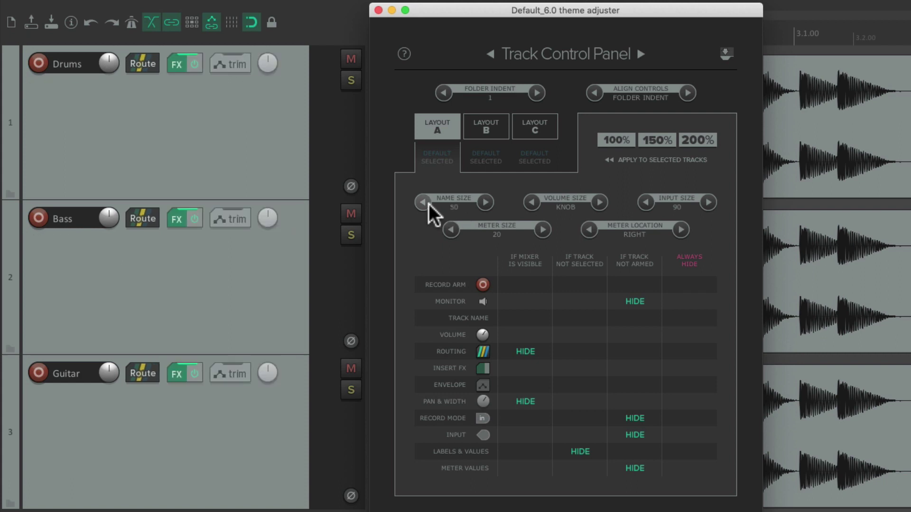
pyautogui.click(428, 204)
pyautogui.click(428, 204)
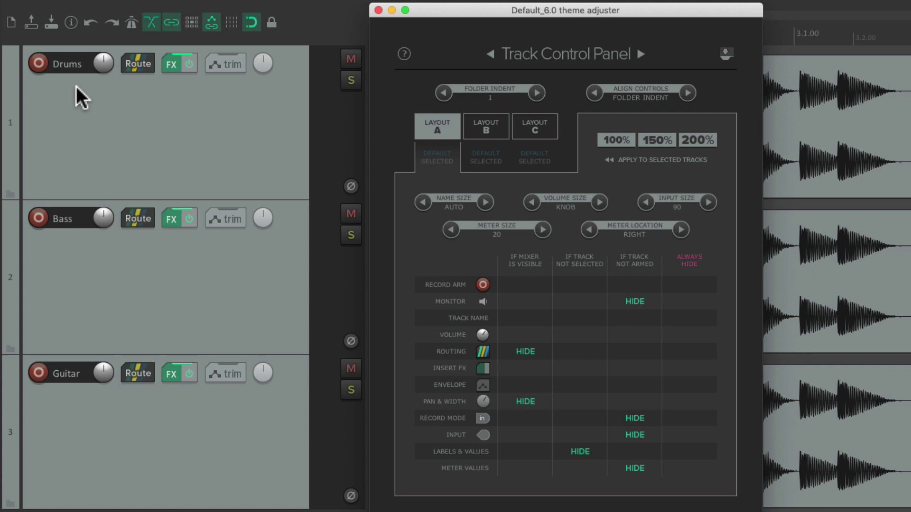
pyautogui.click(484, 201)
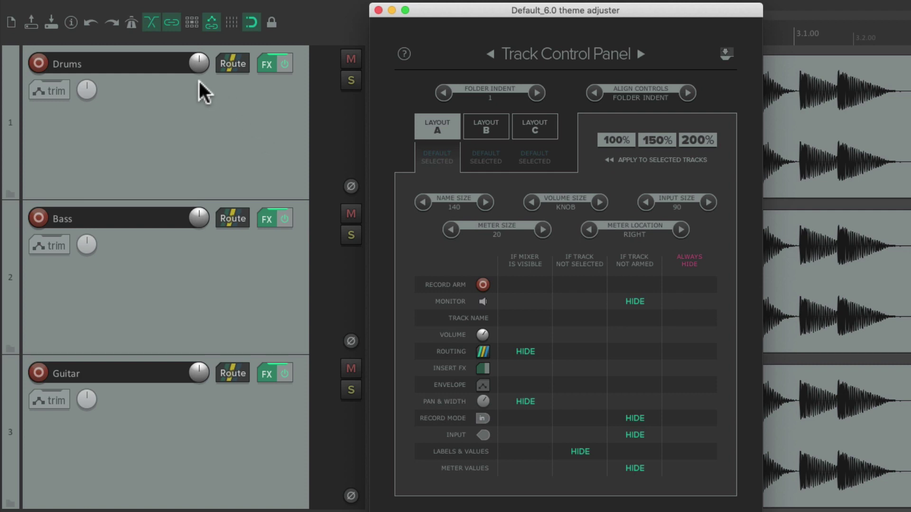
# Step: Change Volume Size from KNOB to faders, widening them from 40 up to 190
pyautogui.moveTo(198, 65); pyautogui.dragTo(199, 76)
pyautogui.click(600, 202)
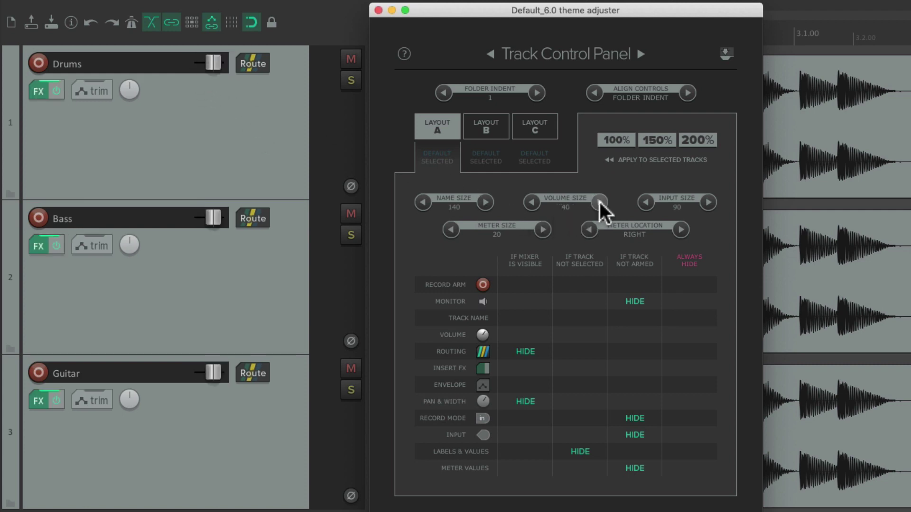
pyautogui.moveTo(212, 61); pyautogui.dragTo(197, 76)
pyautogui.click(601, 202)
pyautogui.click(601, 202)
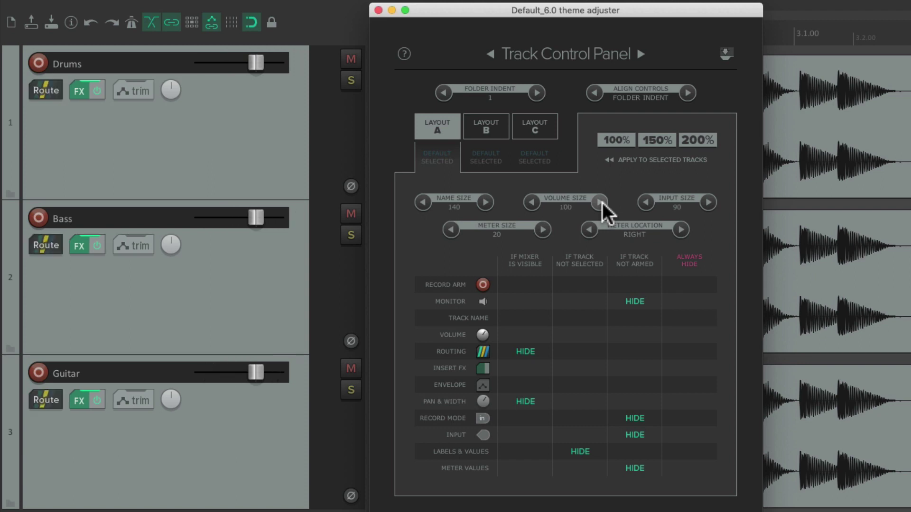
pyautogui.click(600, 202)
pyautogui.click(601, 202)
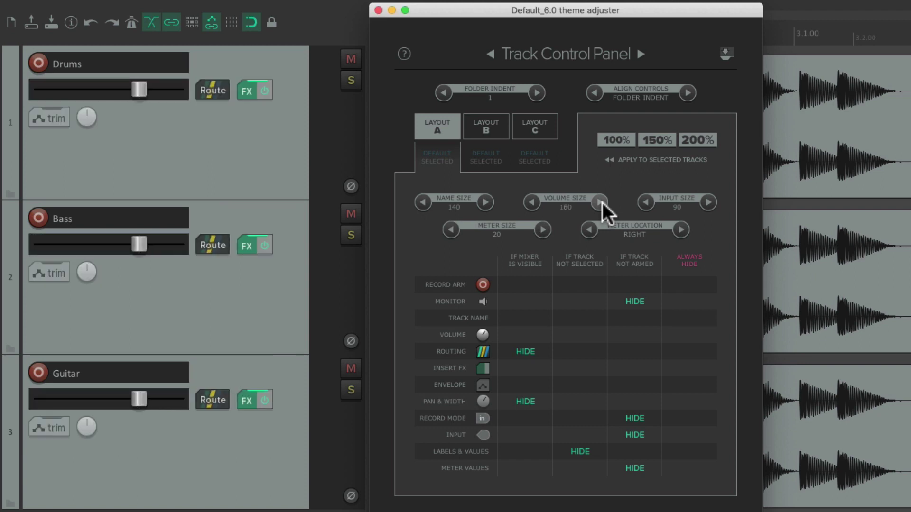
pyautogui.click(599, 203)
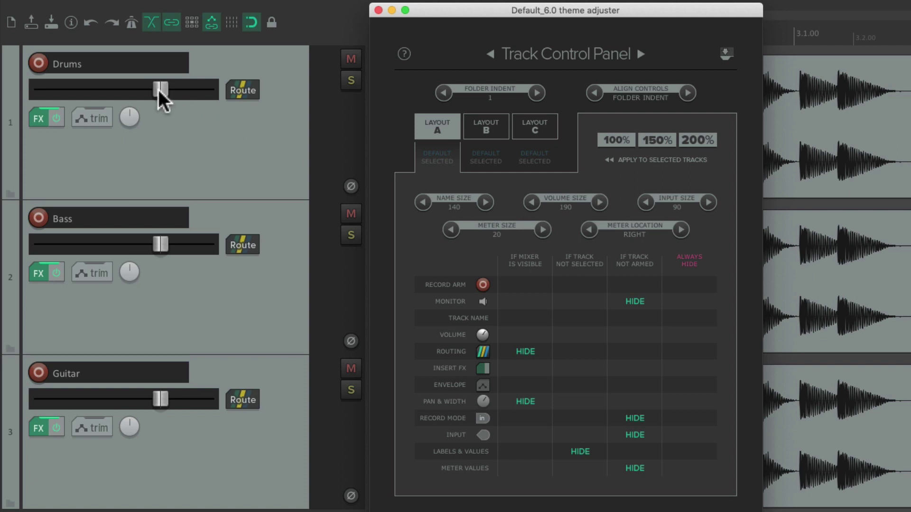
# Step: Reset Drums volume to 0 dB, return Volume Size to KNOB, and record-arm Drums
pyautogui.moveTo(159, 89)
pyautogui.mouseDown()
pyautogui.moveTo(67, 86)
pyautogui.moveTo(158, 88)
pyautogui.mouseUp()
pyautogui.doubleClick(99, 88)
pyautogui.click(531, 204)
pyautogui.click(532, 204)
pyautogui.click(531, 204)
pyautogui.click(532, 204)
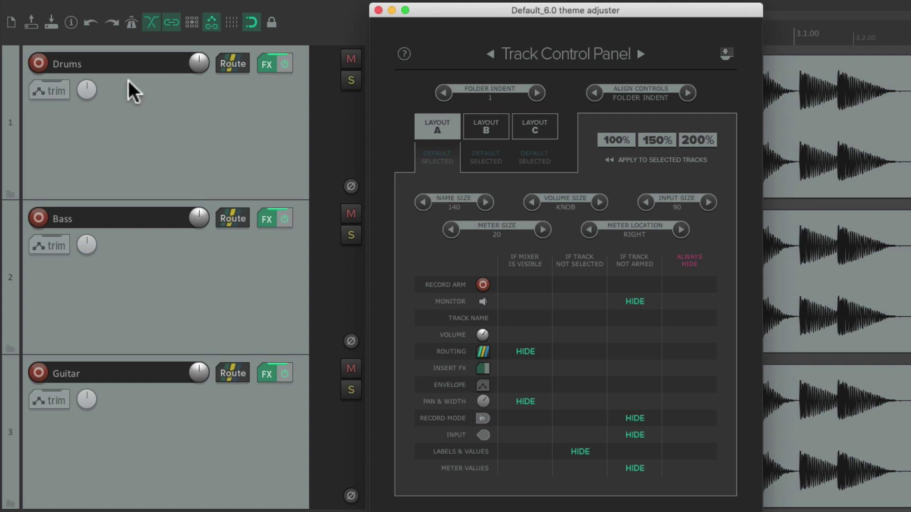
pyautogui.click(36, 61)
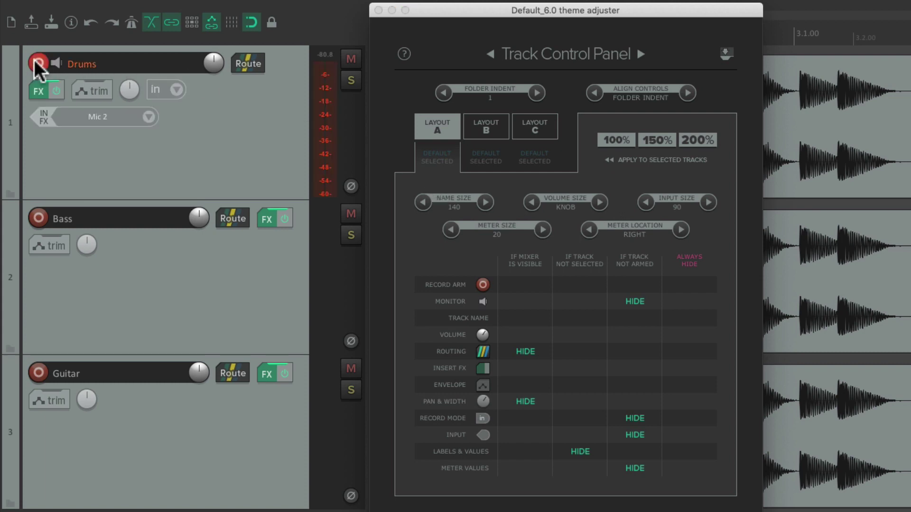
# Step: Check the Drums input menu, then step Input Size up to 200 and down to MIN
pyautogui.click(148, 118)
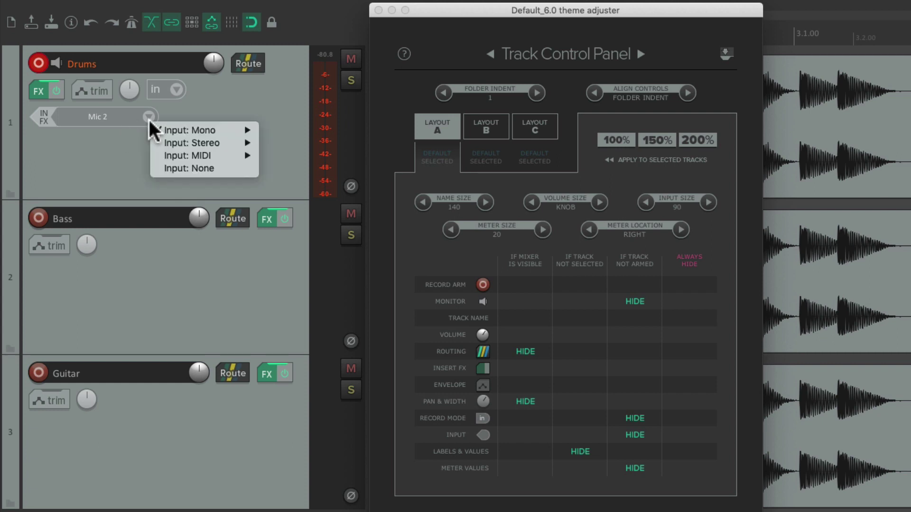
pyautogui.click(160, 106)
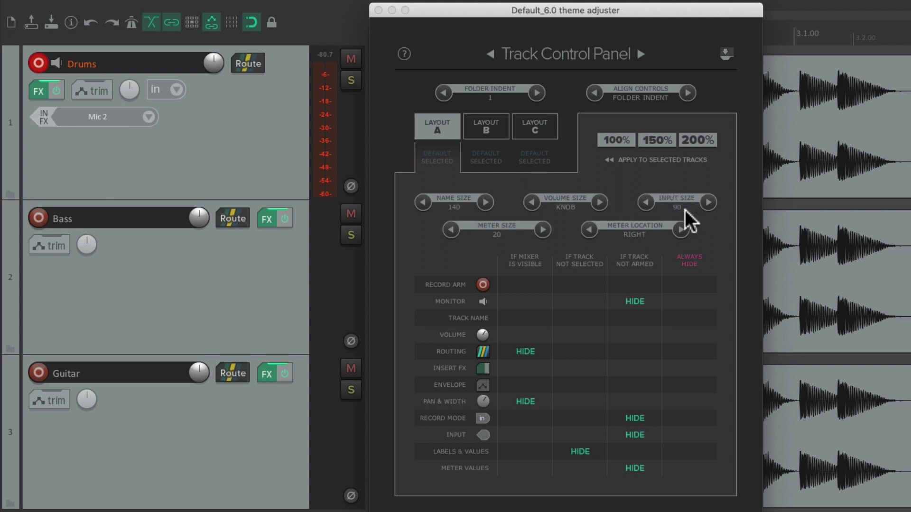
pyautogui.click(707, 202)
pyautogui.click(708, 203)
pyautogui.click(644, 203)
pyautogui.click(644, 203)
pyautogui.click(644, 202)
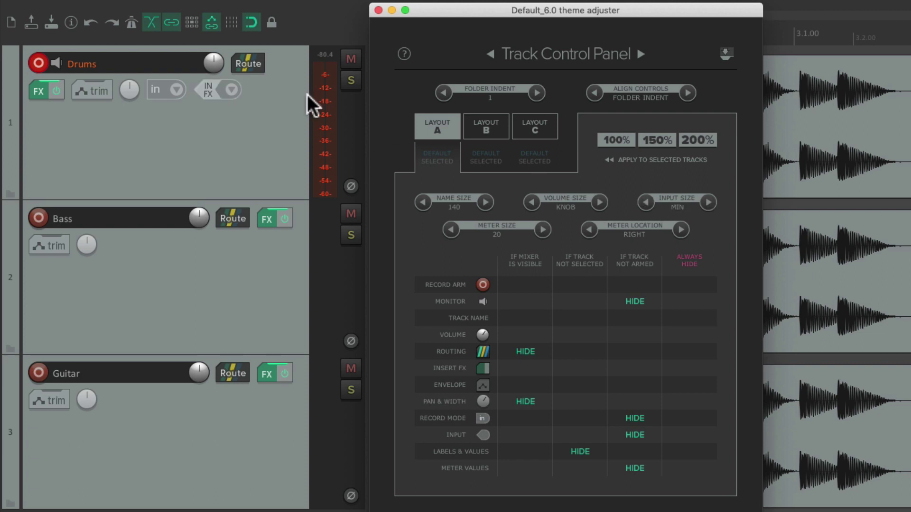
# Step: Check the compact input menu, restore Input Size to 90, and disarm Drums
pyautogui.click(232, 90)
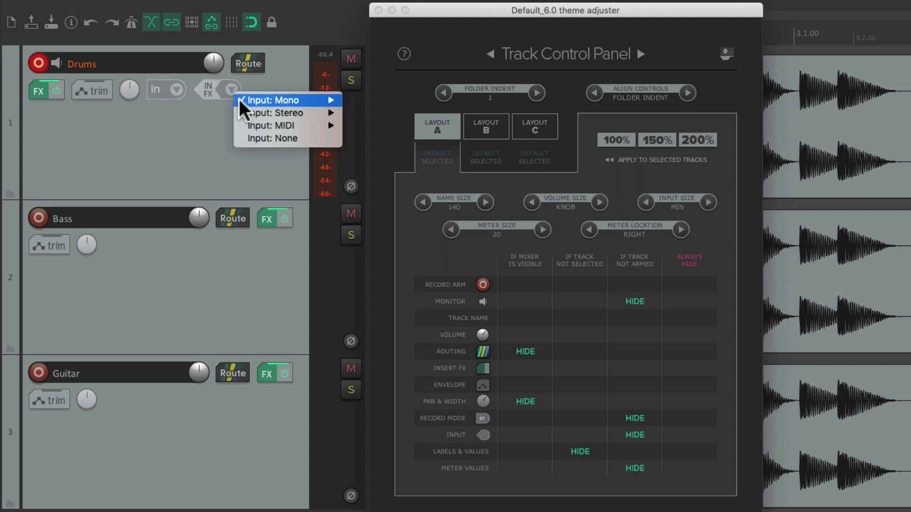
pyautogui.click(209, 114)
pyautogui.click(708, 208)
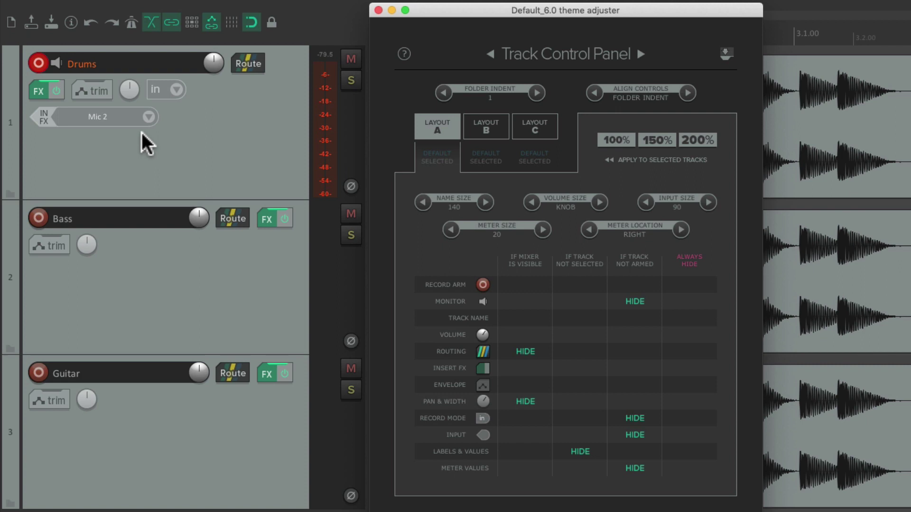
pyautogui.click(128, 126)
pyautogui.click(35, 63)
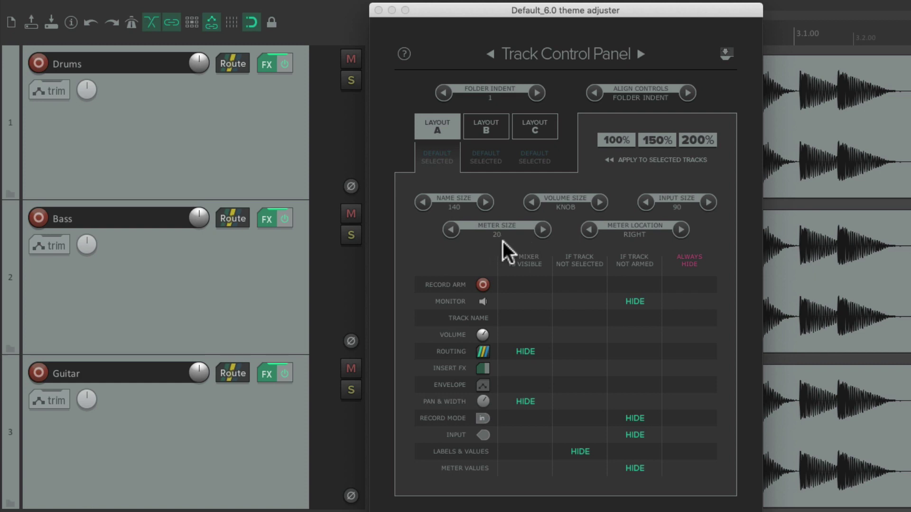
# Step: Start playback and cycle Meter Size through 10, 4, 40, 80, 160, 320, wrapping to 20
pyautogui.press('space')
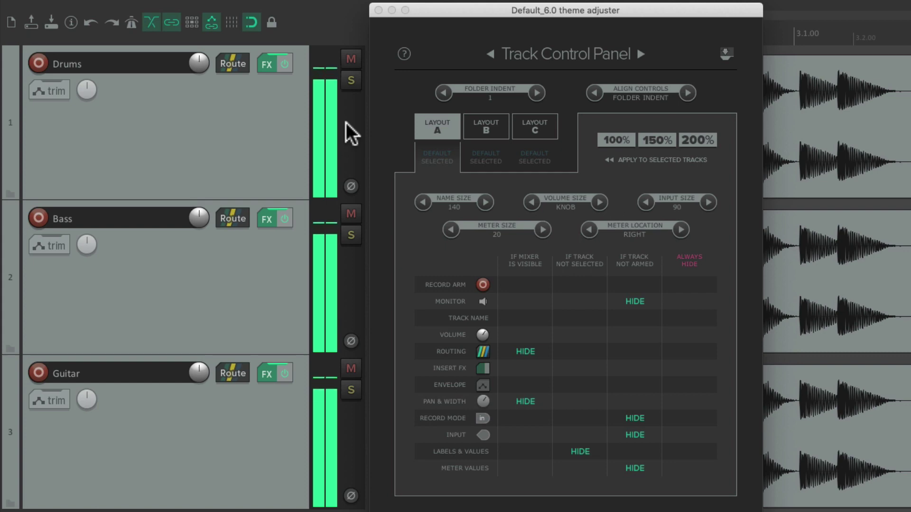
pyautogui.click(449, 230)
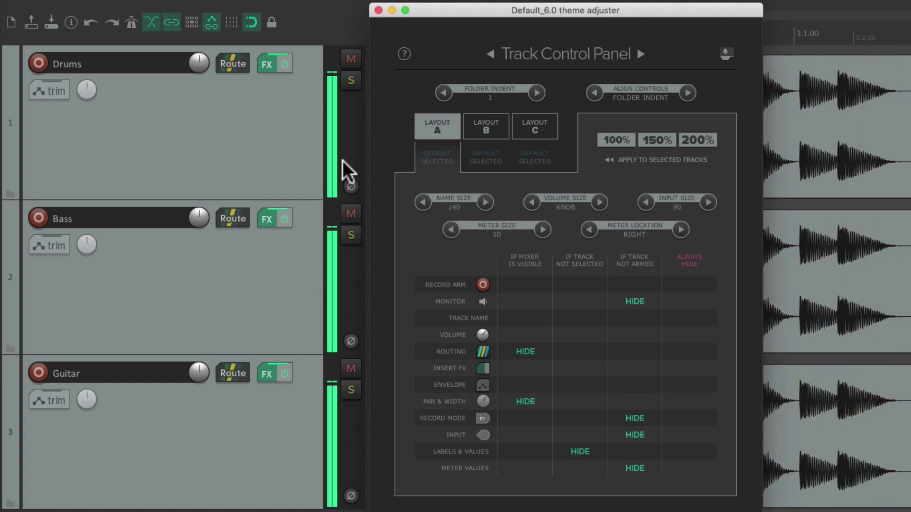
pyautogui.click(451, 229)
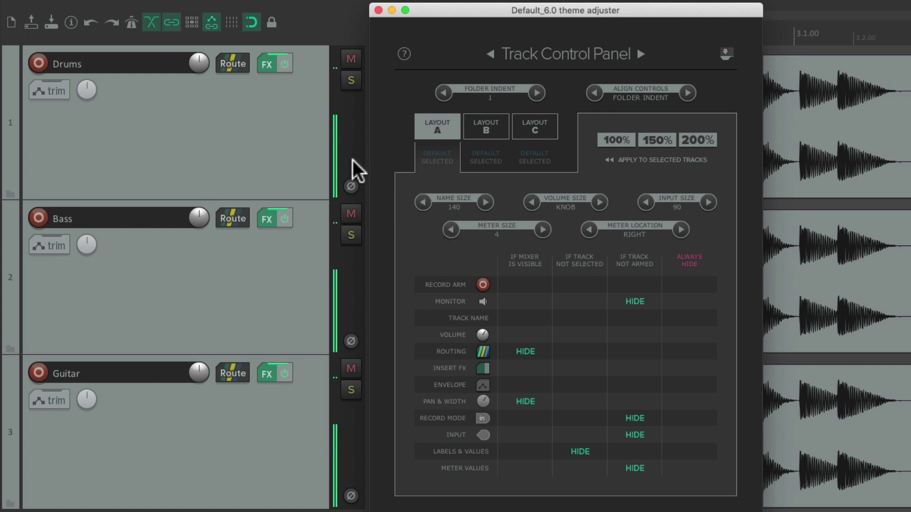
pyautogui.click(541, 230)
pyautogui.click(542, 230)
pyautogui.click(542, 230)
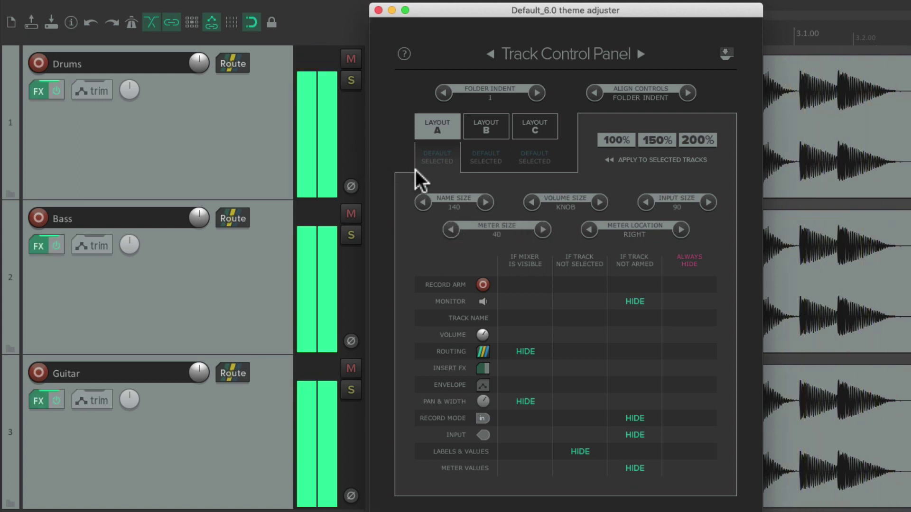
pyautogui.click(541, 231)
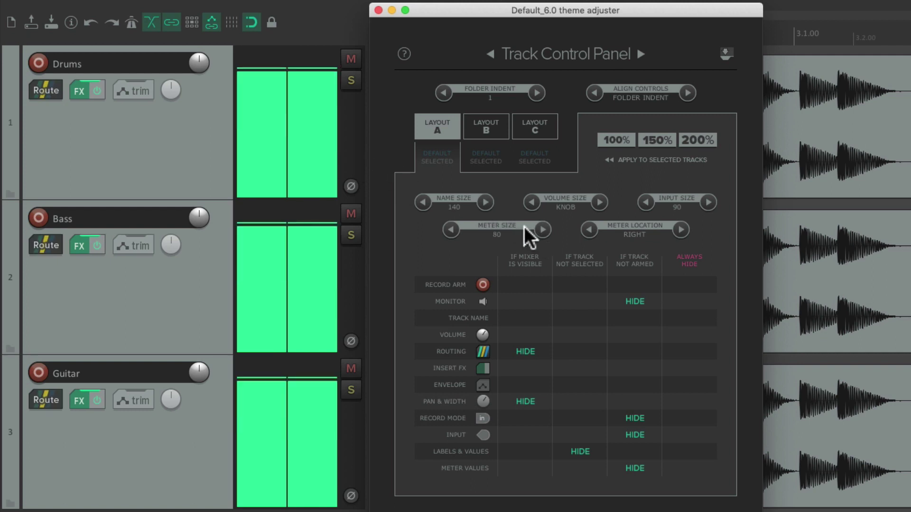
pyautogui.click(541, 231)
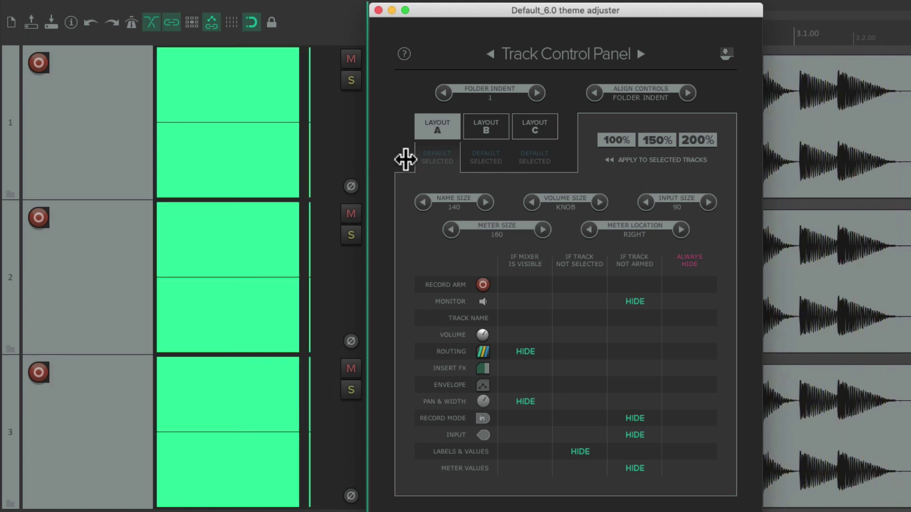
pyautogui.click(542, 230)
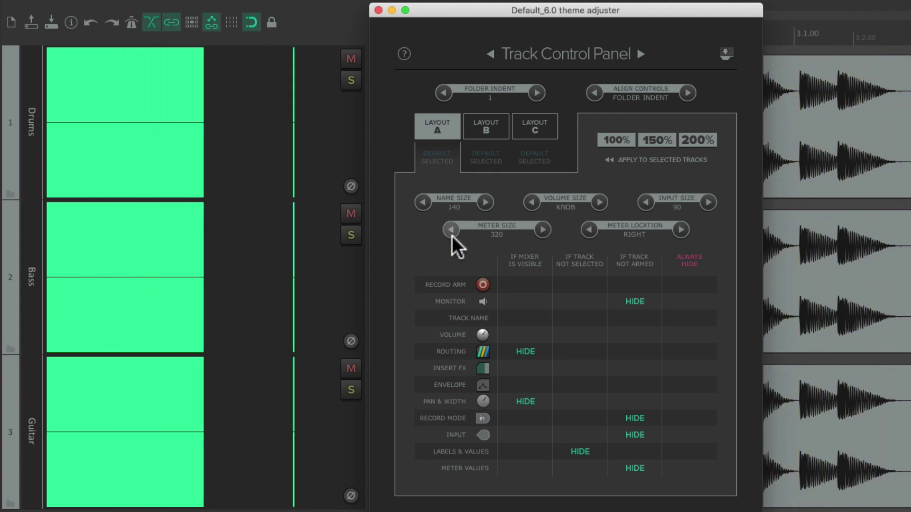
pyautogui.click(451, 229)
pyautogui.click(451, 230)
pyautogui.click(451, 230)
pyautogui.click(451, 229)
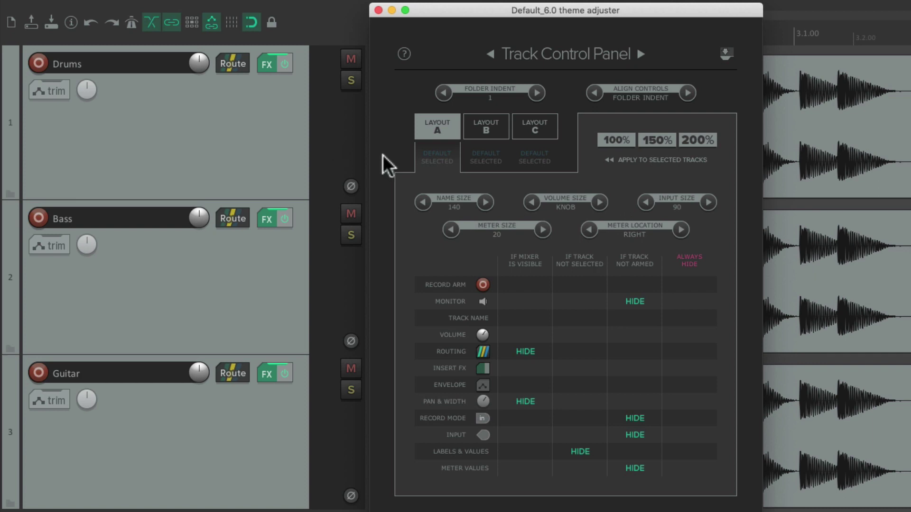
# Step: Move meters LEFT, test Meter Size 160 during playback and back to 20, then choose LEFT IF ARMED
pyautogui.click(589, 230)
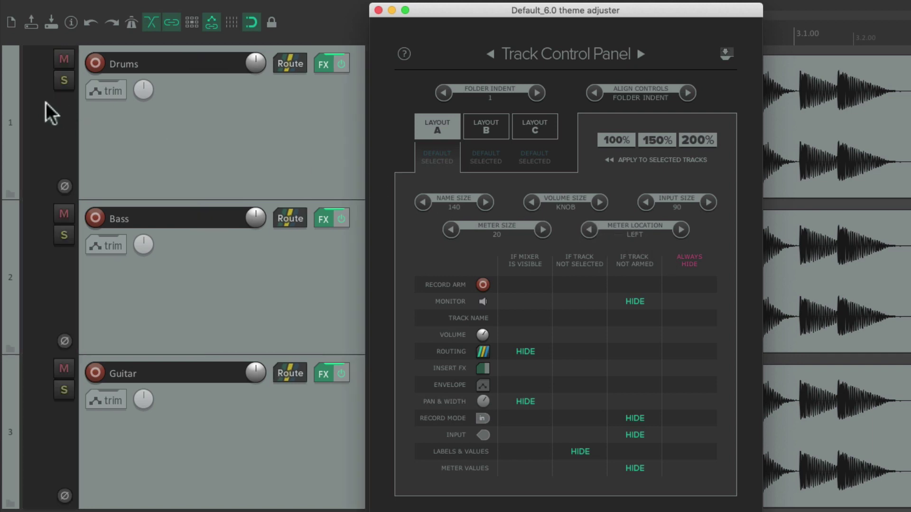
pyautogui.press('space')
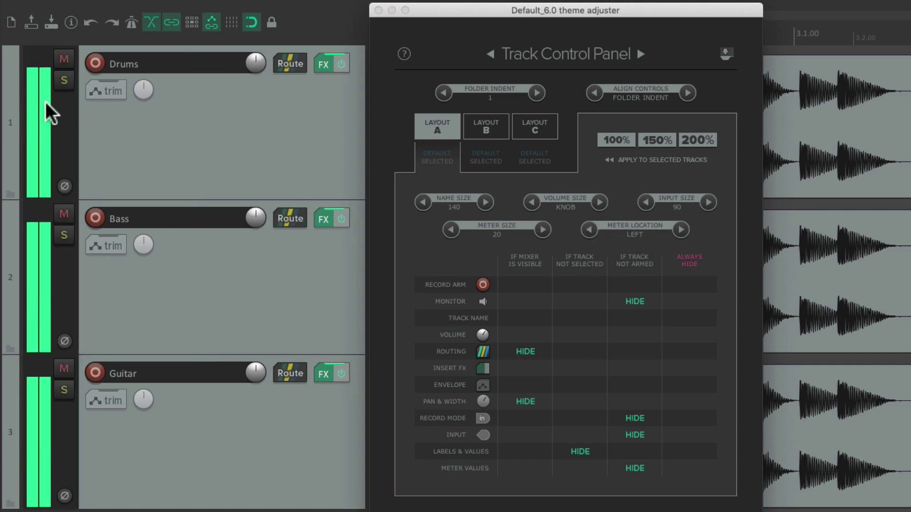
pyautogui.click(543, 229)
pyautogui.click(543, 230)
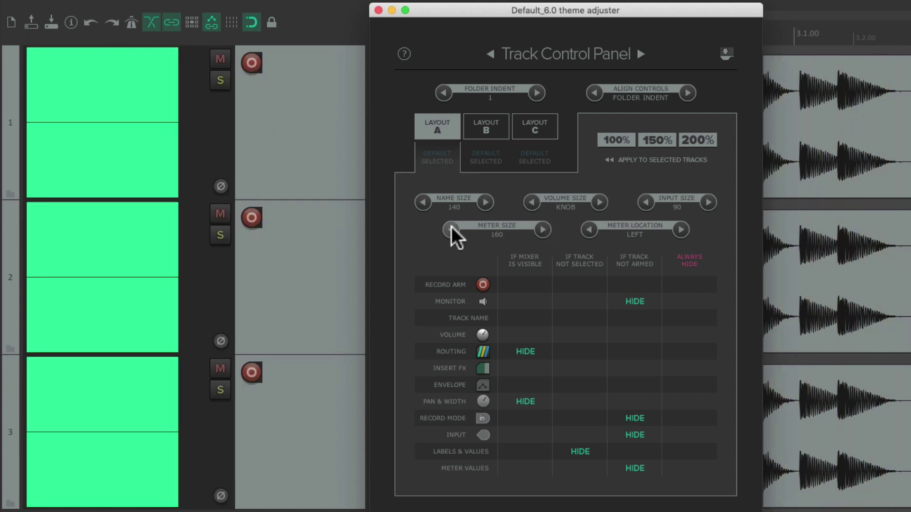
pyautogui.click(451, 230)
pyautogui.click(451, 230)
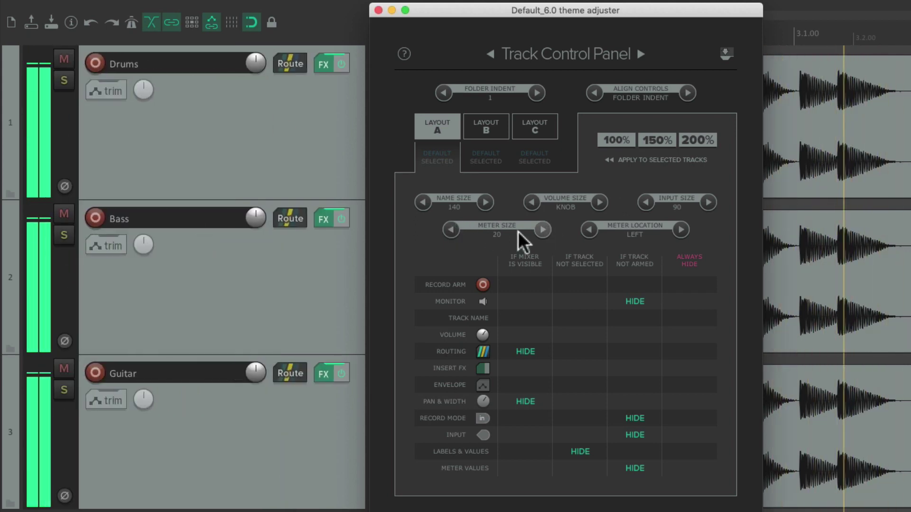
pyautogui.click(678, 231)
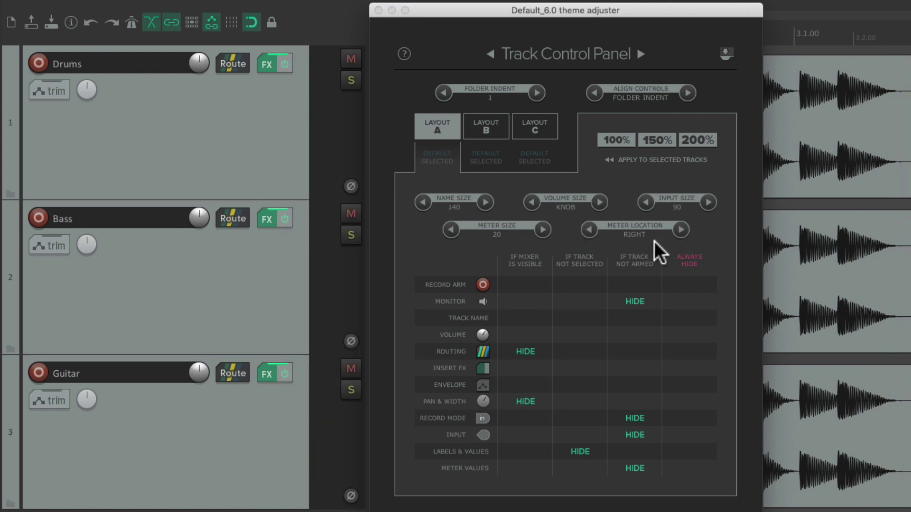
pyautogui.click(678, 230)
# Step: Arm Drums, arm then disarm Bass, and start playback to check meter placement
pyautogui.click(39, 63)
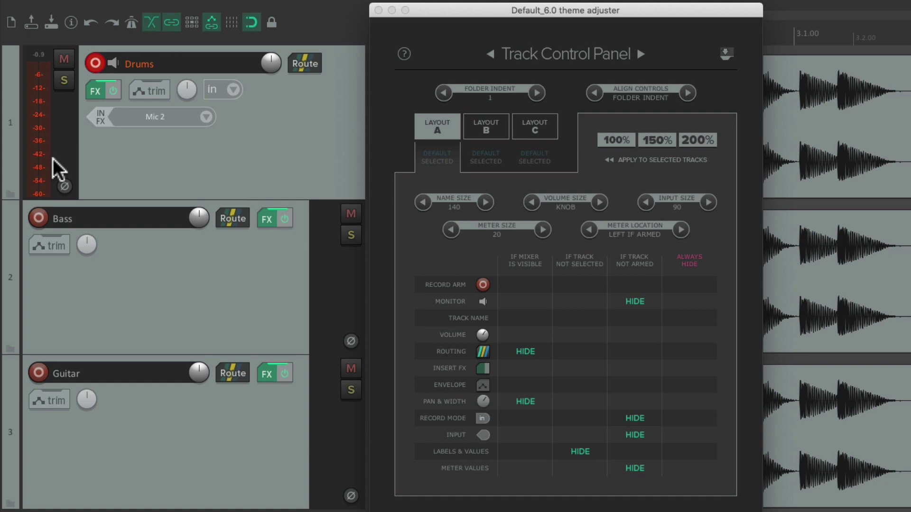
pyautogui.click(39, 217)
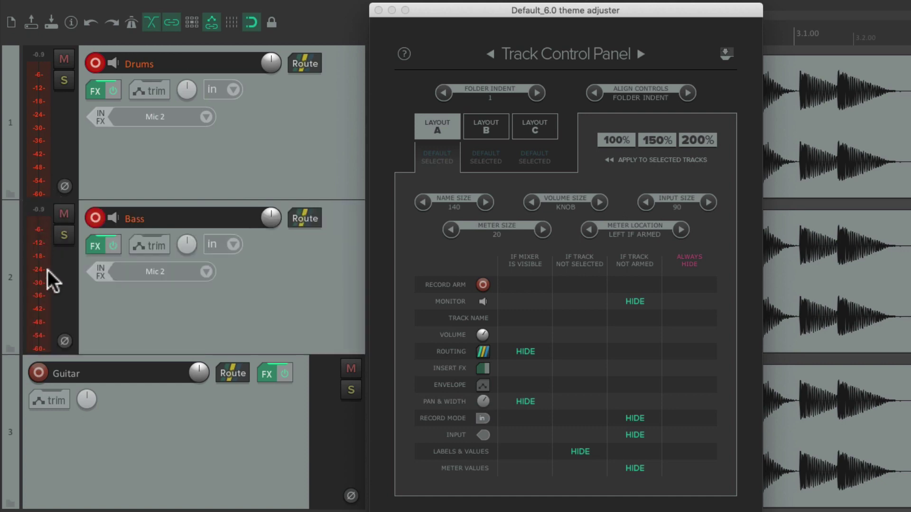
pyautogui.click(93, 217)
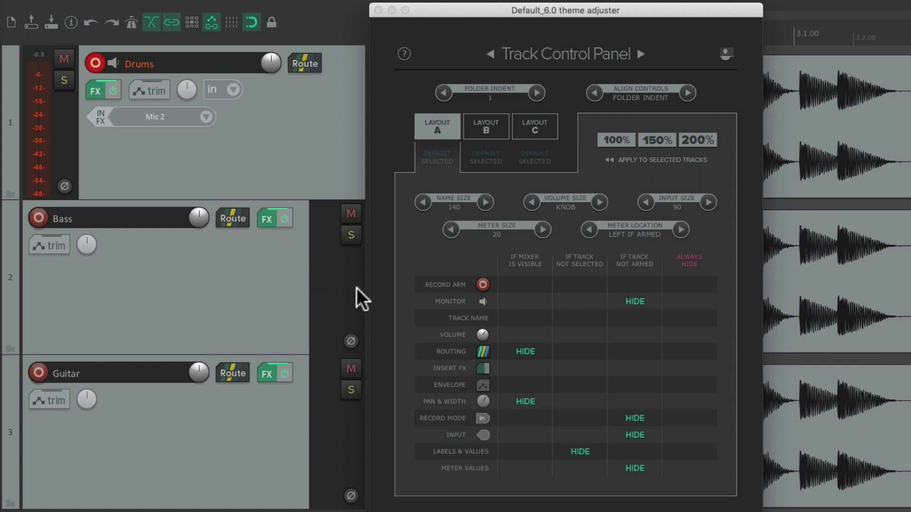
pyautogui.press('space')
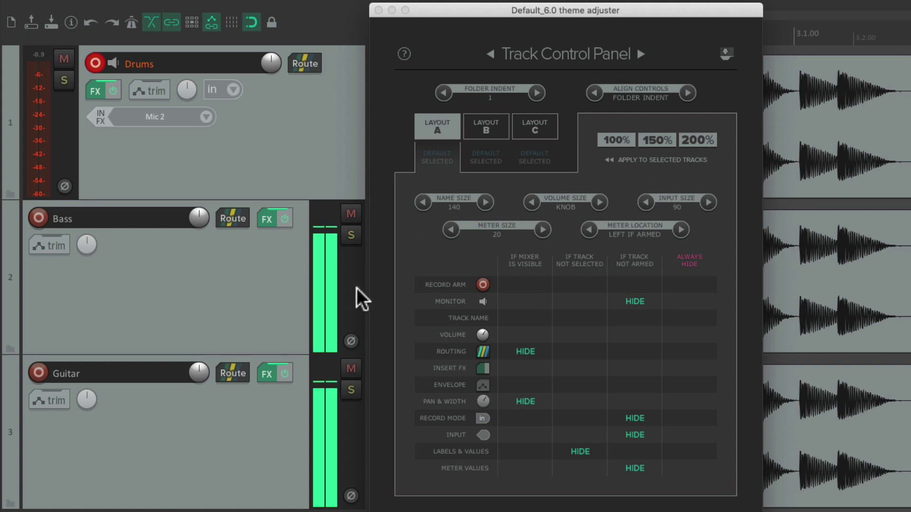
# Step: Disarm, re-arm and disarm Drums, then set Meter Location back to RIGHT
pyautogui.click(95, 62)
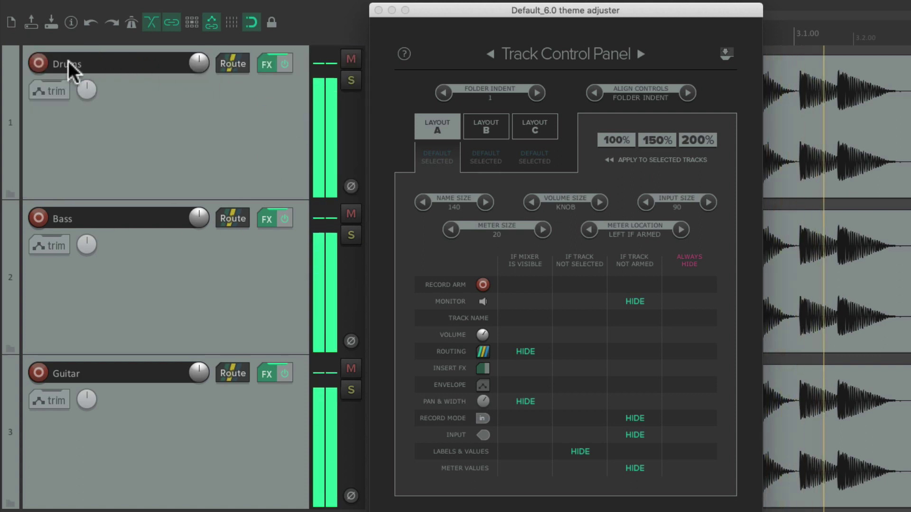
pyautogui.click(40, 62)
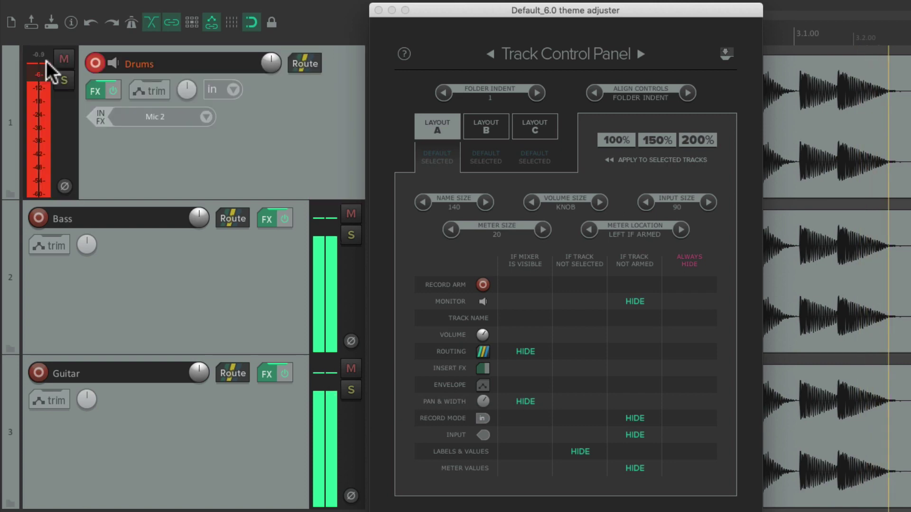
pyautogui.click(93, 63)
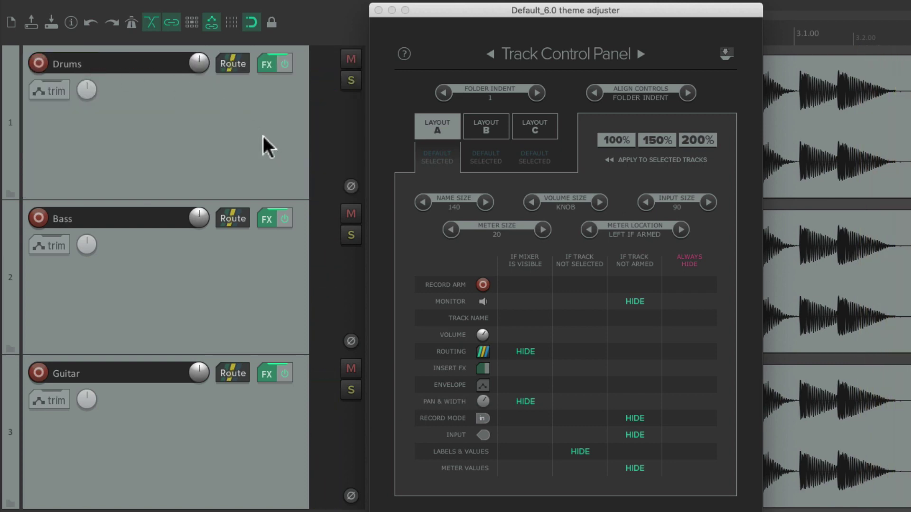
pyautogui.click(589, 231)
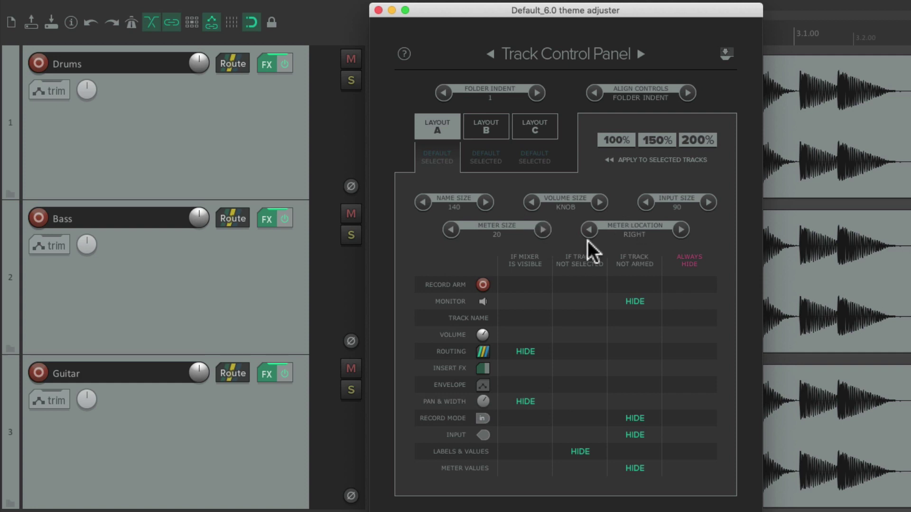
pyautogui.click(701, 283)
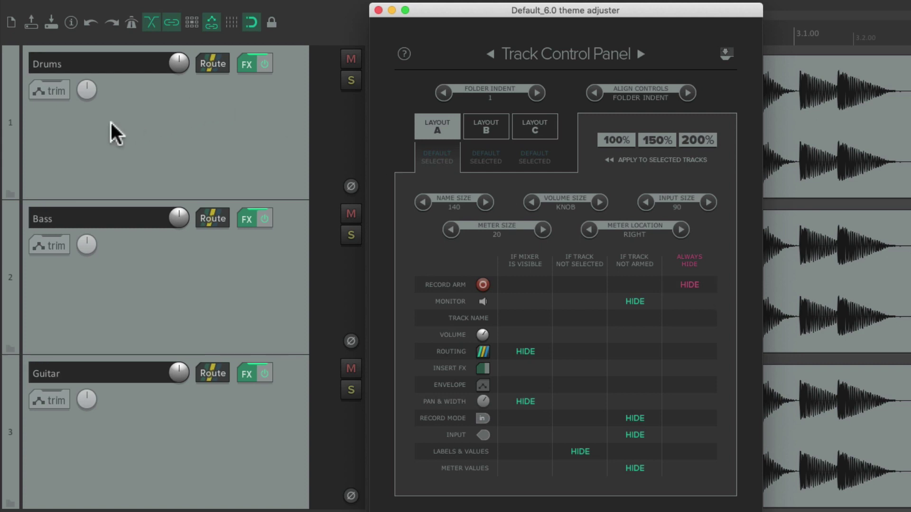
pyautogui.click(692, 282)
pyautogui.click(693, 283)
pyautogui.click(692, 316)
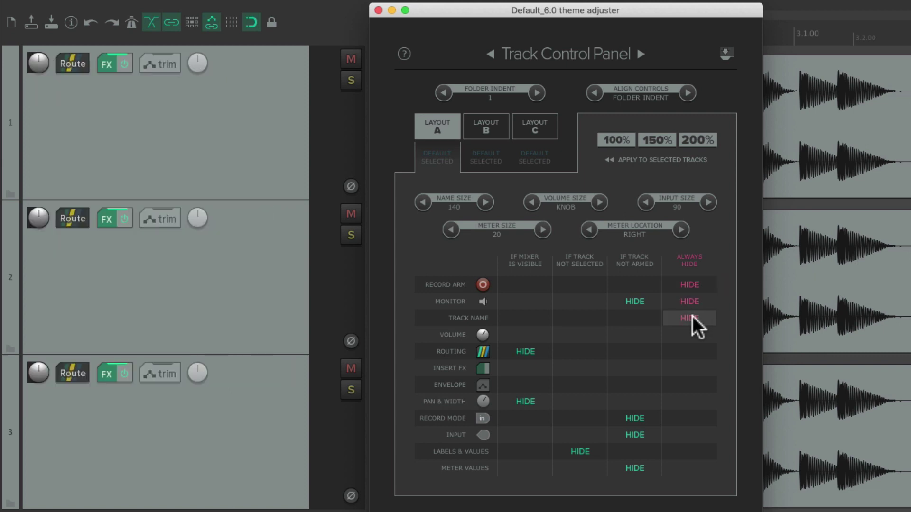
pyautogui.click(690, 333)
pyautogui.click(691, 351)
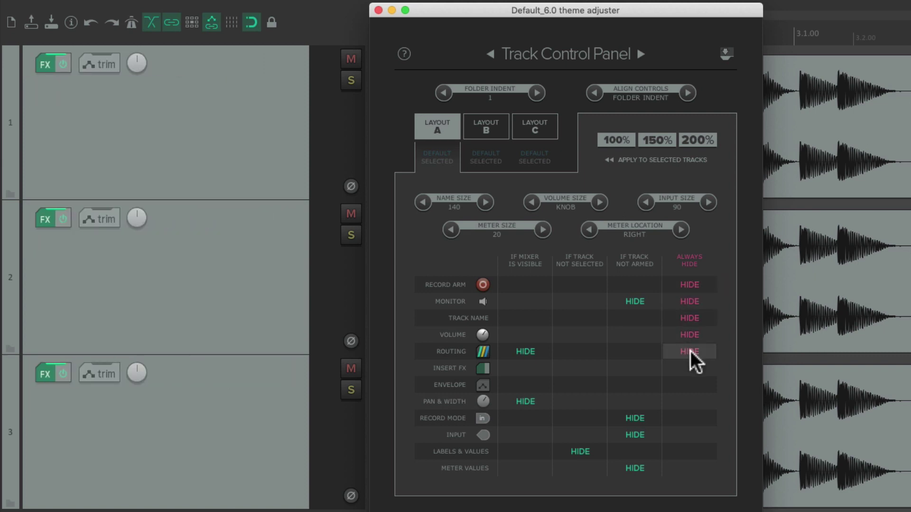
pyautogui.click(688, 365)
pyautogui.click(687, 382)
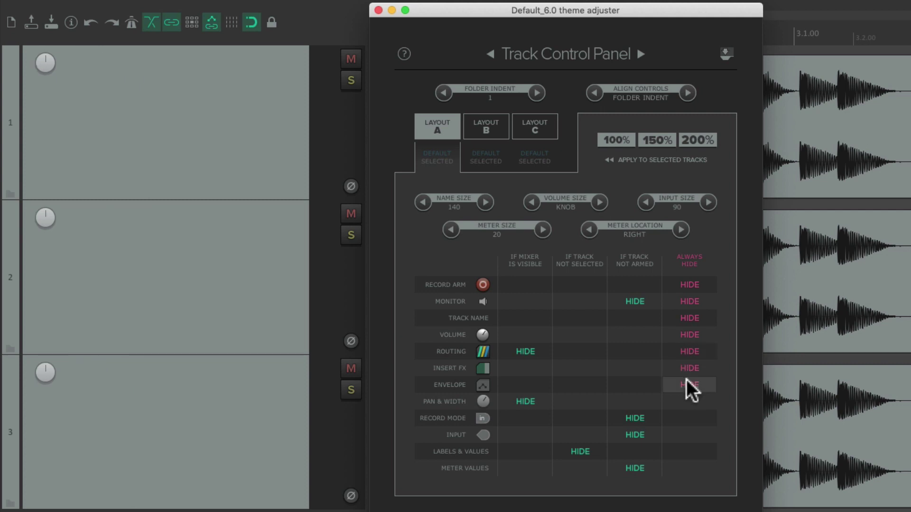
pyautogui.click(689, 400)
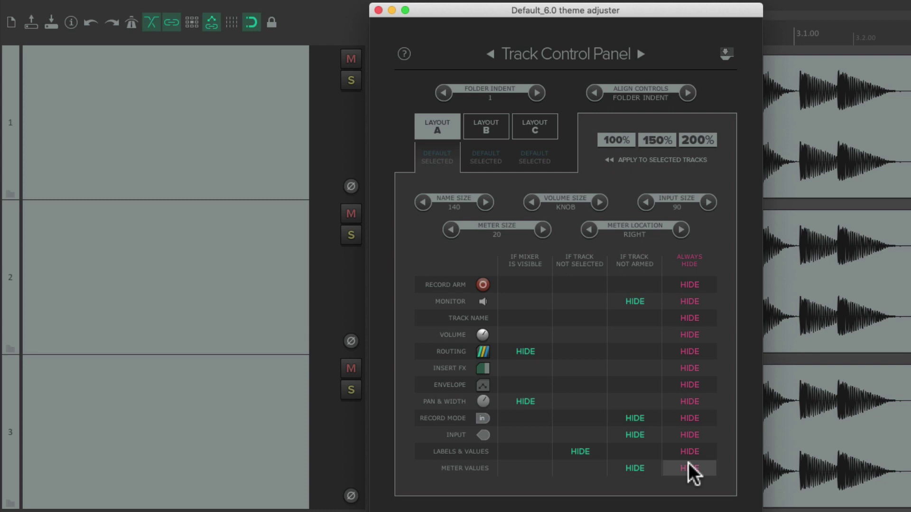
pyautogui.click(691, 401)
pyautogui.click(690, 384)
pyautogui.click(690, 369)
pyautogui.click(690, 352)
pyautogui.click(690, 335)
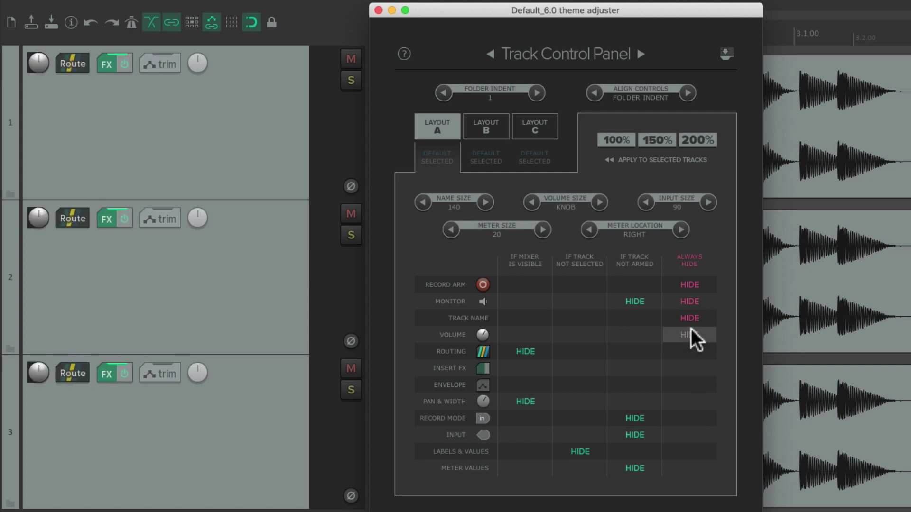
pyautogui.click(690, 318)
pyautogui.click(691, 283)
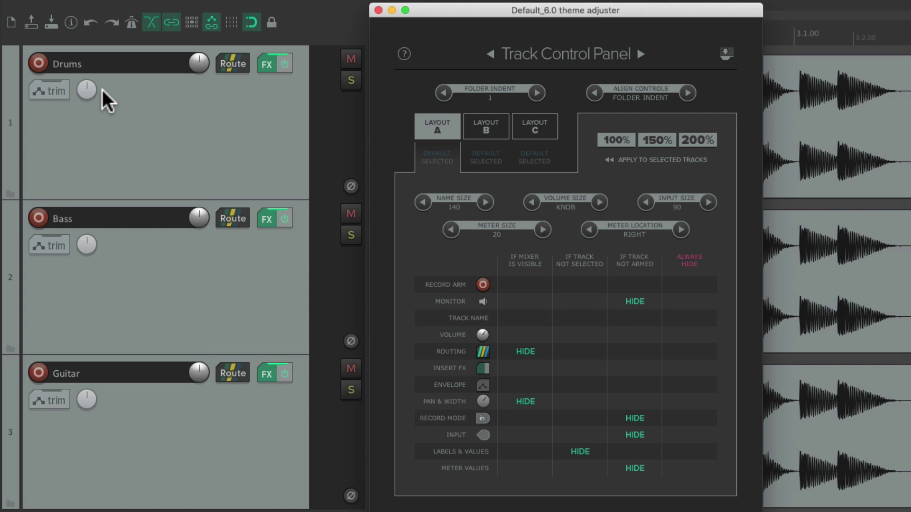
# Step: Open the mixer and keep Layout A hiding Routing and Pan & Width when the mixer is visible
pyautogui.hotkey('ctrl', 'm')
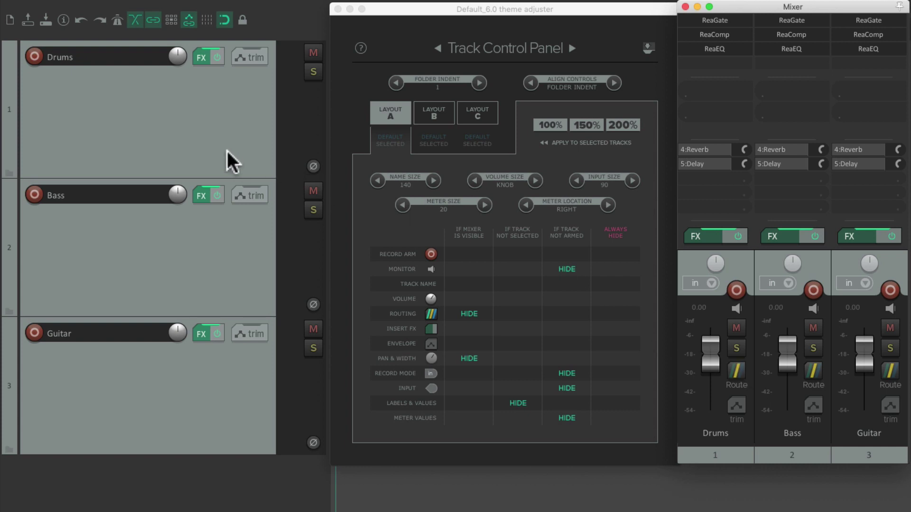
pyautogui.click(469, 314)
pyautogui.click(468, 358)
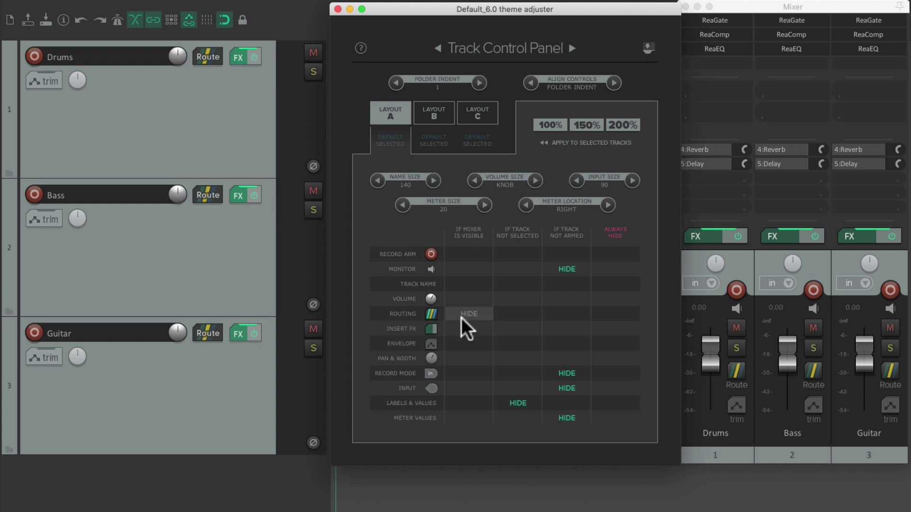
pyautogui.click(461, 316)
pyautogui.click(471, 356)
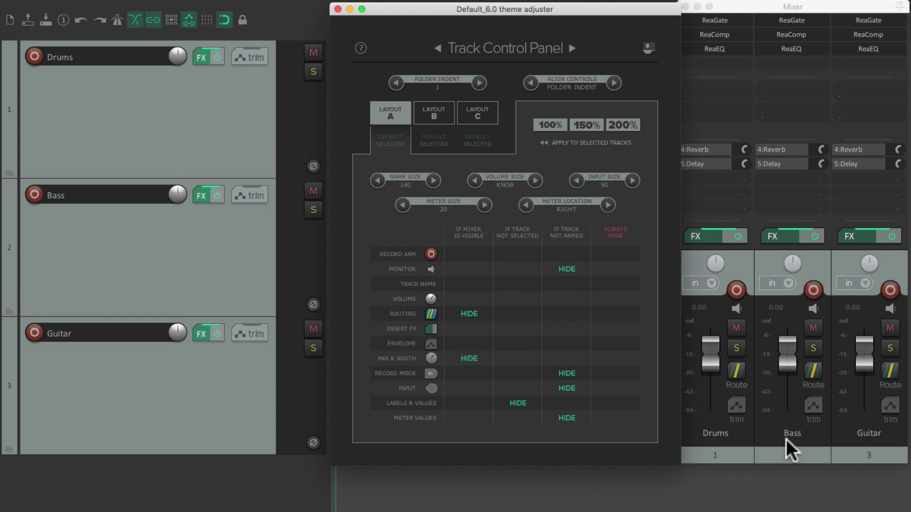
# Step: Hide Layout A's Record Arm when the mixer is visible, toggling the mixer to test
pyautogui.click(773, 447)
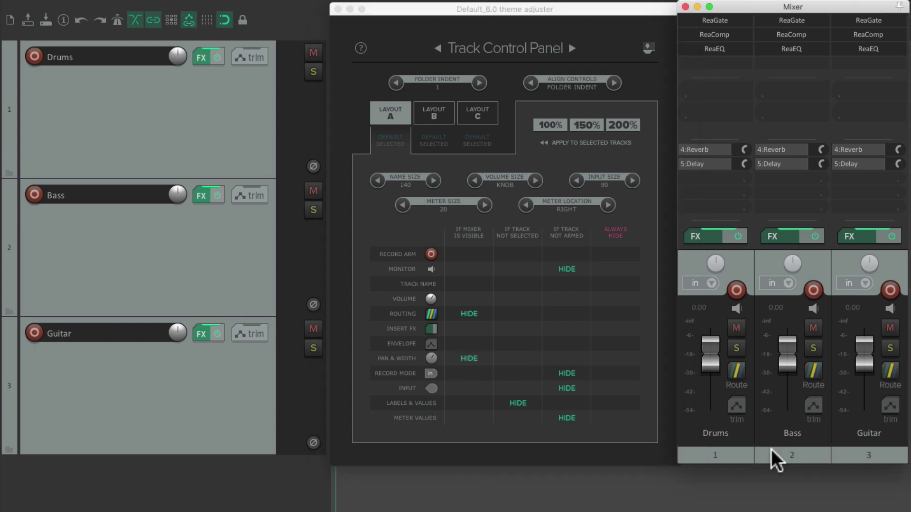
pyautogui.press('super+m')
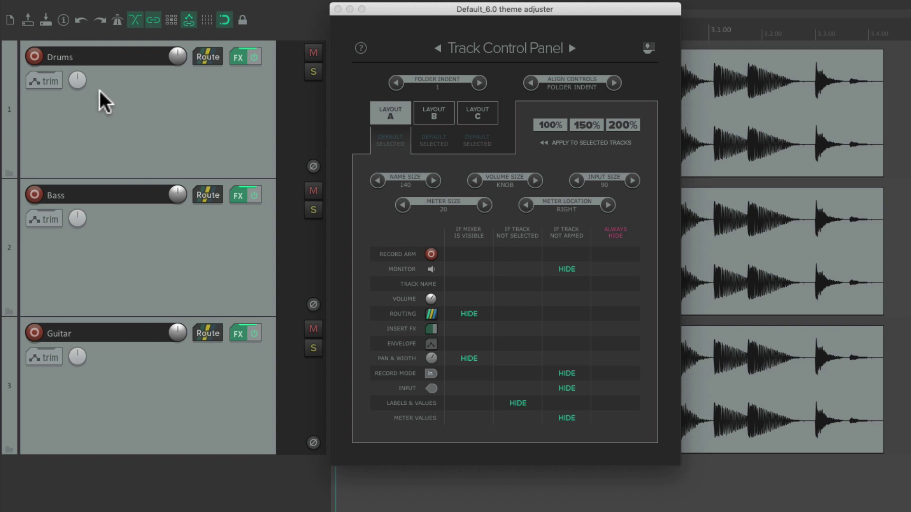
pyautogui.click(481, 254)
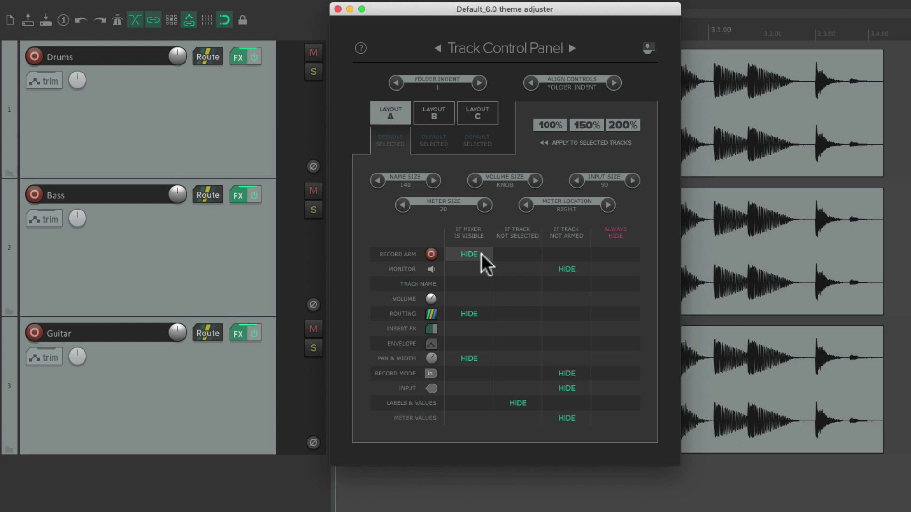
pyautogui.press('super+m')
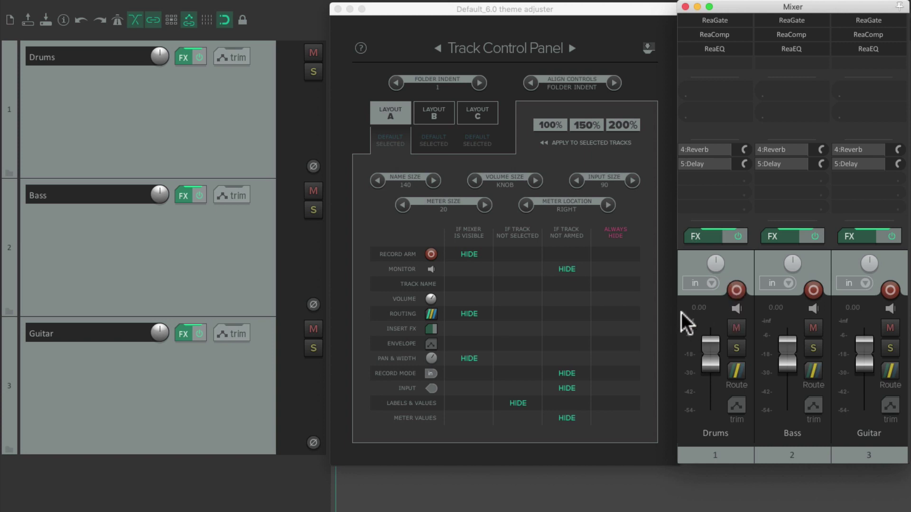
pyautogui.press('super+m')
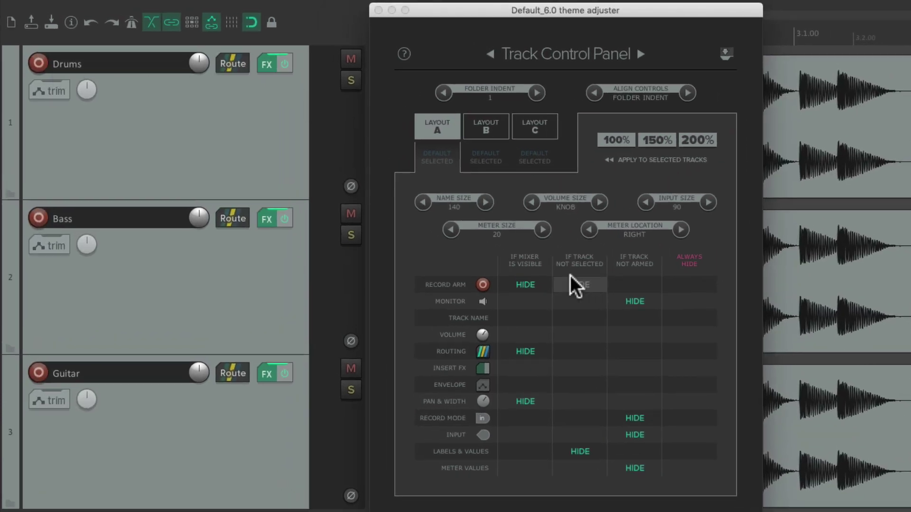
# Step: Stop hiding Record Arm with the mixer visible; test the Labels Not Selected rule on Drums
pyautogui.click(538, 282)
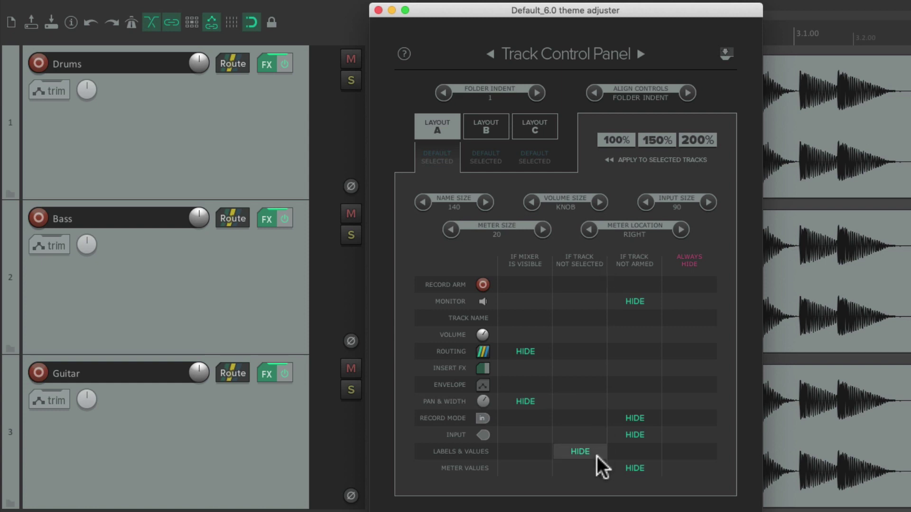
pyautogui.click(268, 177)
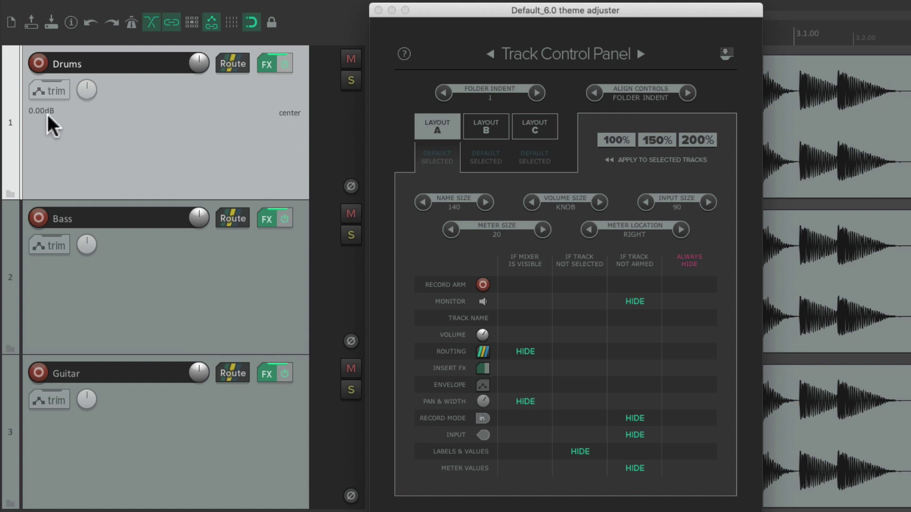
pyautogui.keyDown('ctrl'); pyautogui.click(124, 134); pyautogui.keyUp('ctrl')
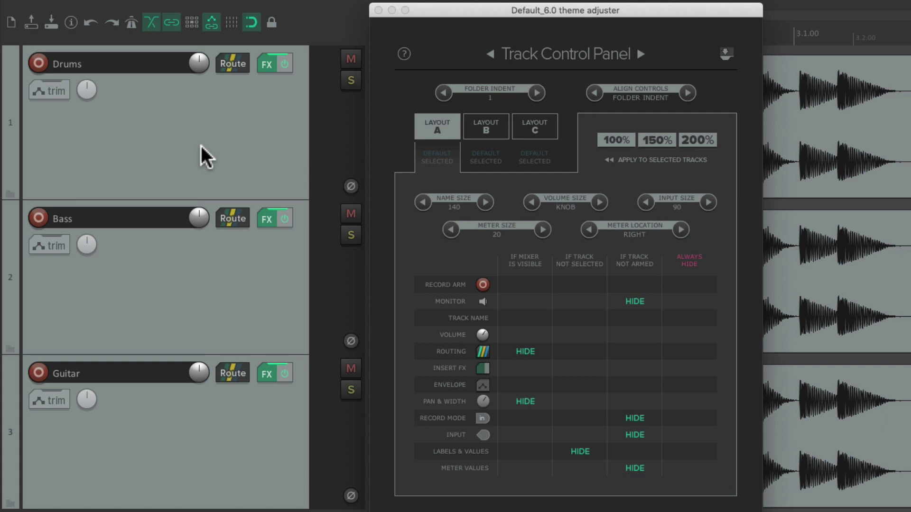
pyautogui.click(574, 449)
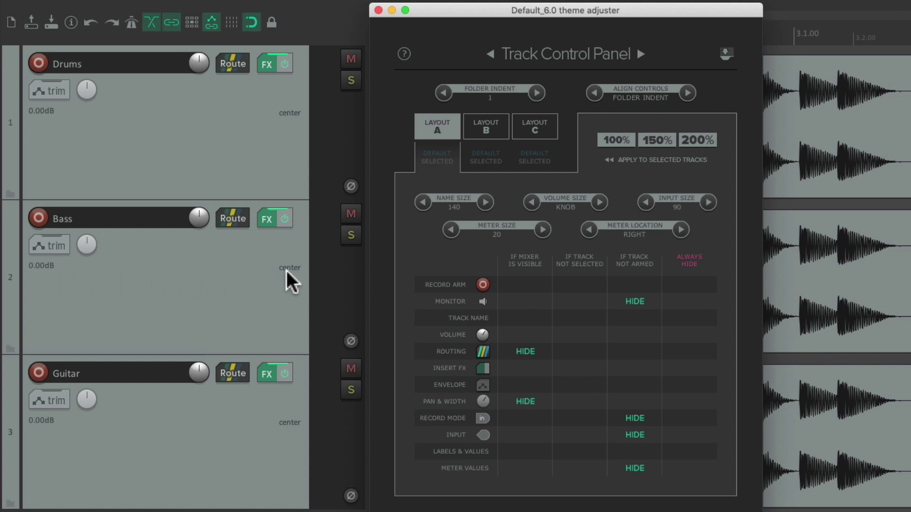
pyautogui.click(572, 451)
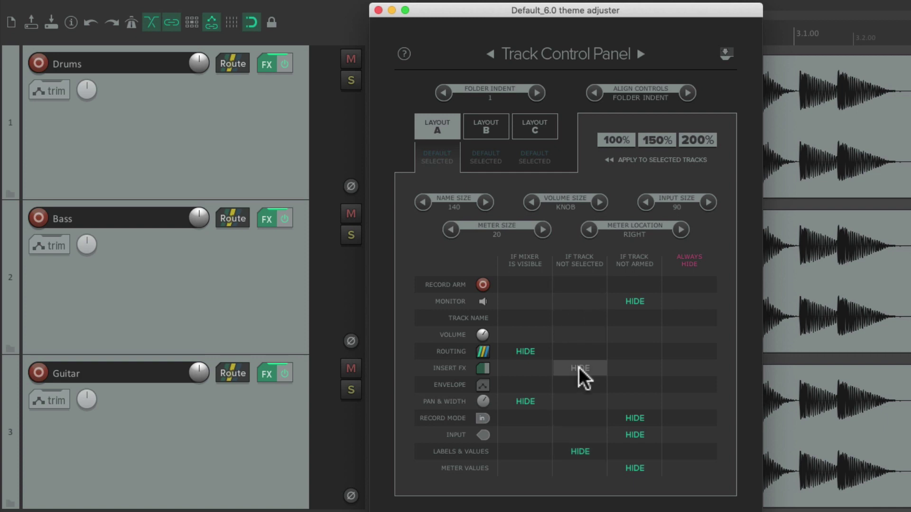
# Step: Test hiding Record Arm on unselected tracks with Drums, Bass and Guitar, then revert it
pyautogui.click(585, 283)
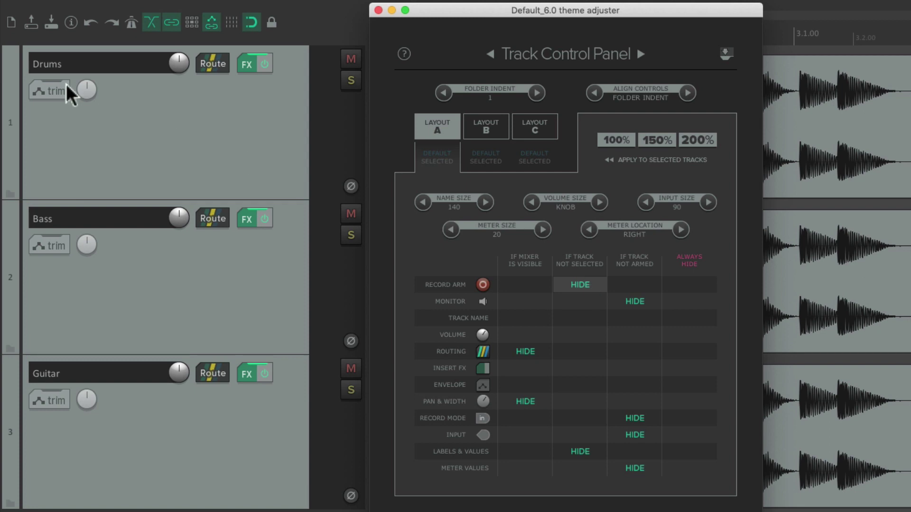
pyautogui.click(195, 114)
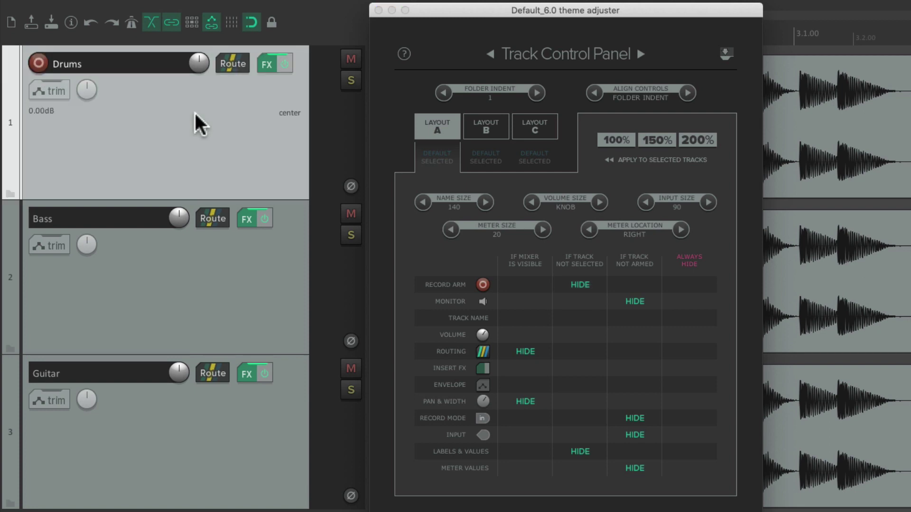
pyautogui.click(236, 285)
pyautogui.click(243, 446)
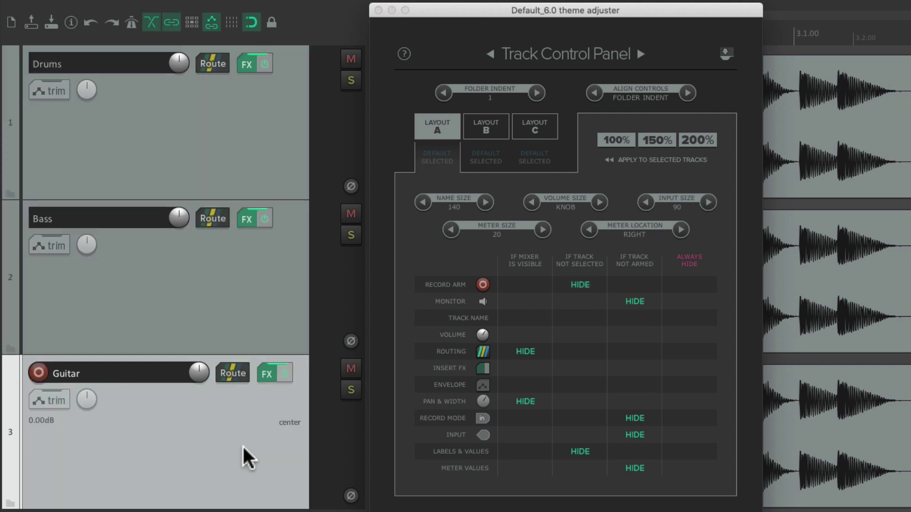
pyautogui.click(214, 423)
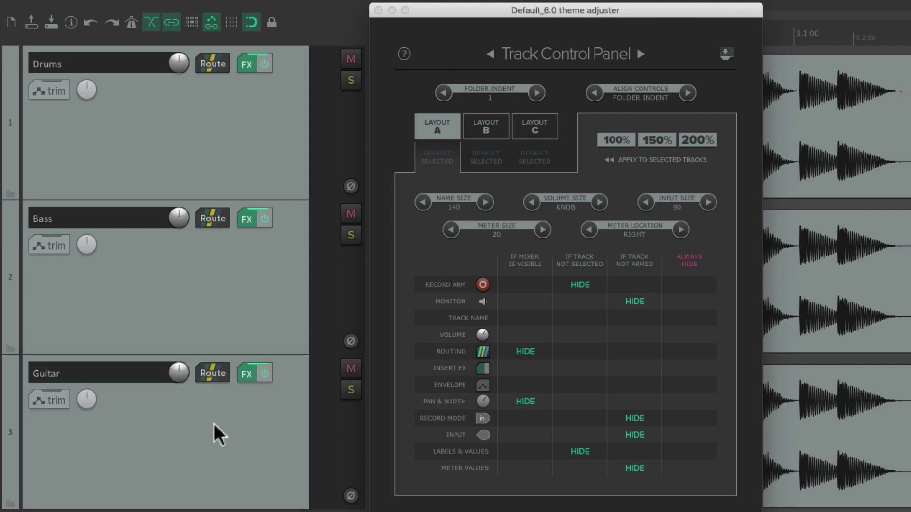
pyautogui.click(576, 283)
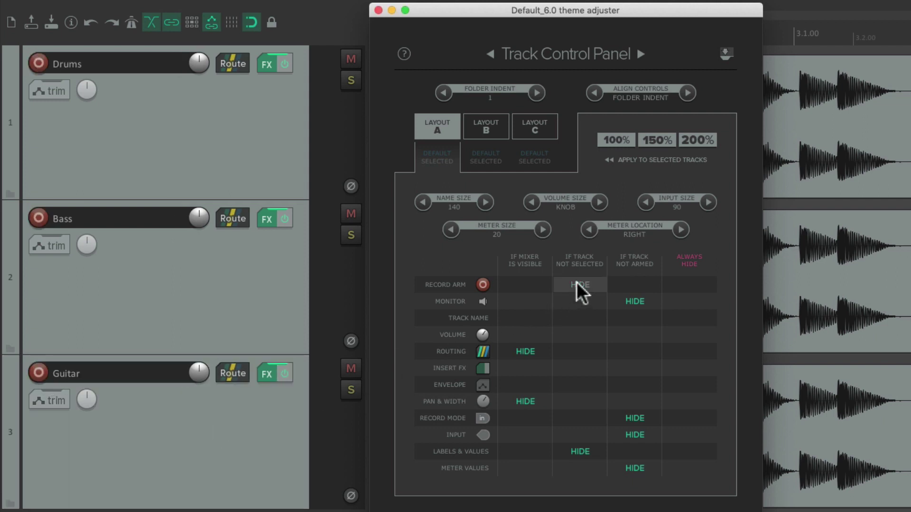
# Step: Test hiding Track Name on unselected tracks with Drums and Bass, then show names again
pyautogui.click(582, 317)
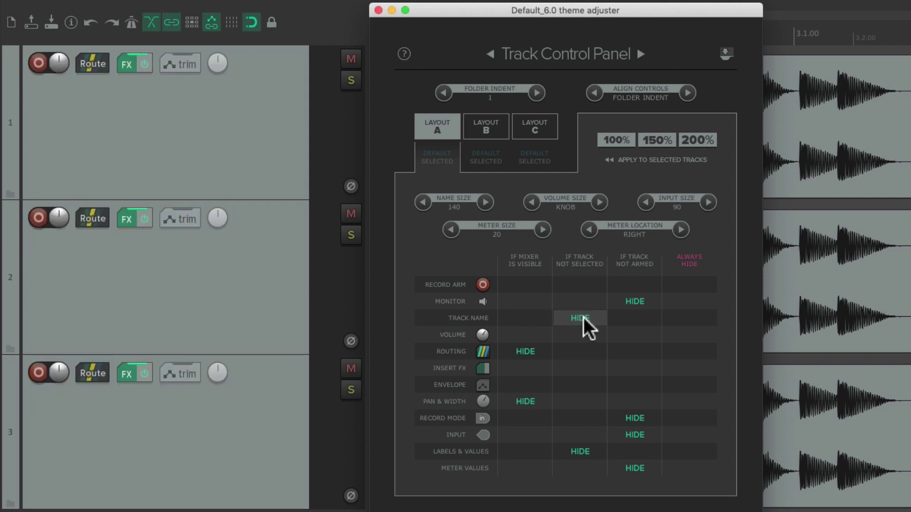
pyautogui.click(255, 144)
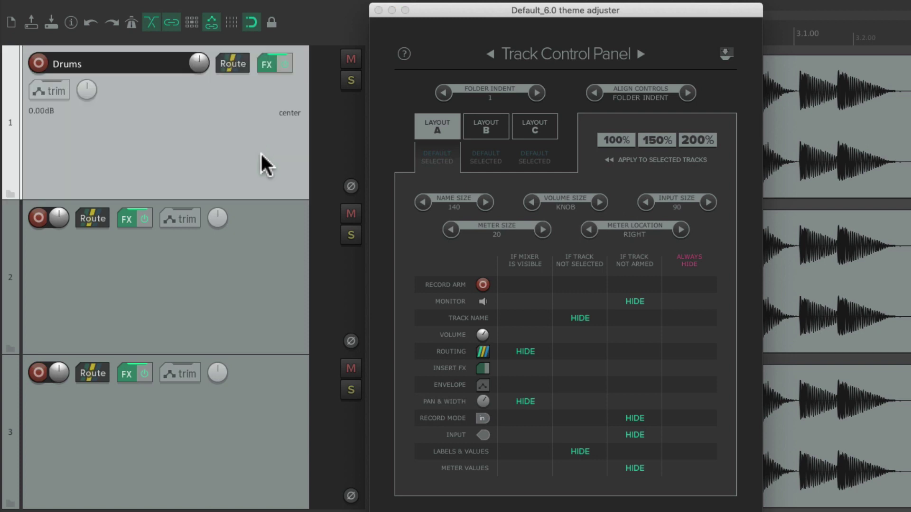
pyautogui.click(264, 251)
pyautogui.keyDown('super'); pyautogui.click(264, 252); pyautogui.keyUp('super')
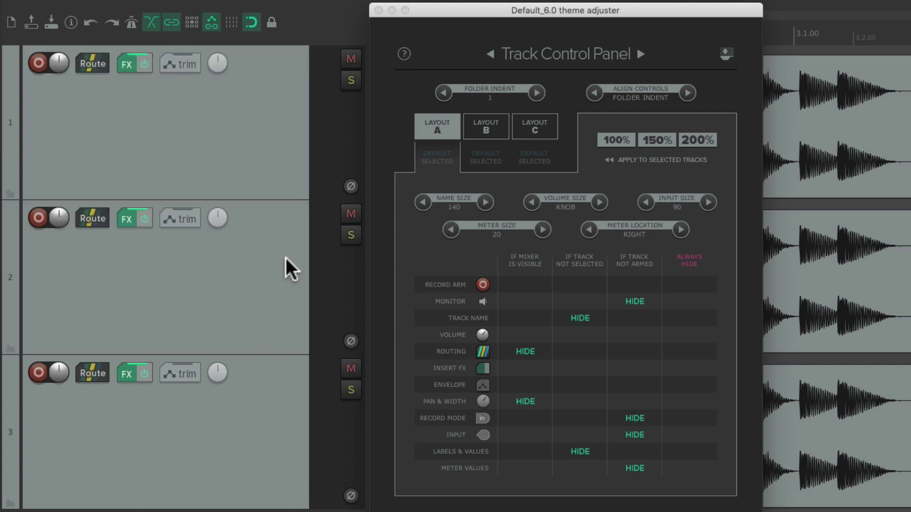
pyautogui.click(595, 315)
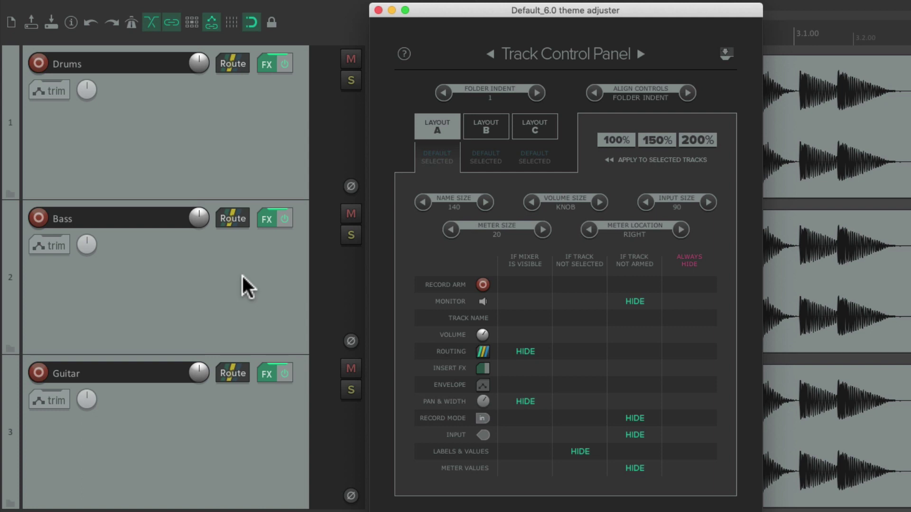
# Step: Arm Drums to inspect its input, record mode and monitoring options, then disarm it
pyautogui.click(44, 64)
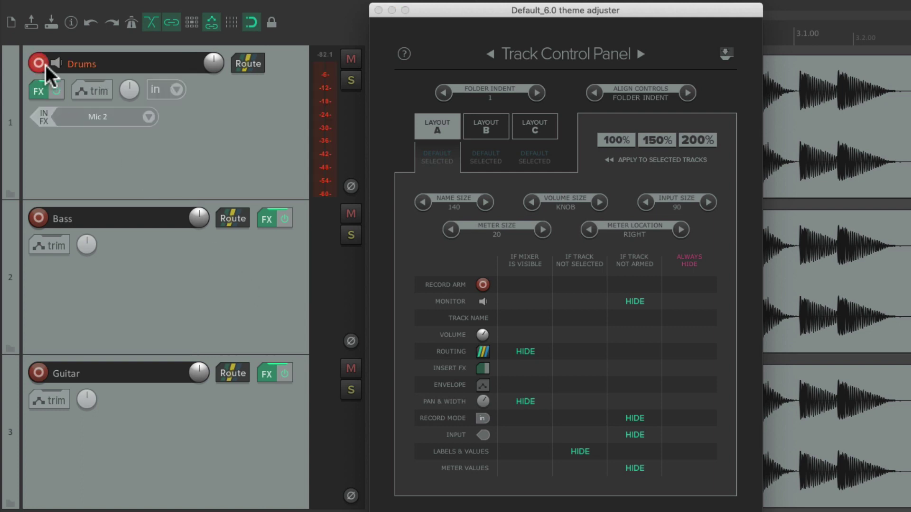
pyautogui.click(149, 117)
pyautogui.click(167, 109)
pyautogui.click(179, 90)
pyautogui.press('Escape')
pyautogui.rightClick(54, 60)
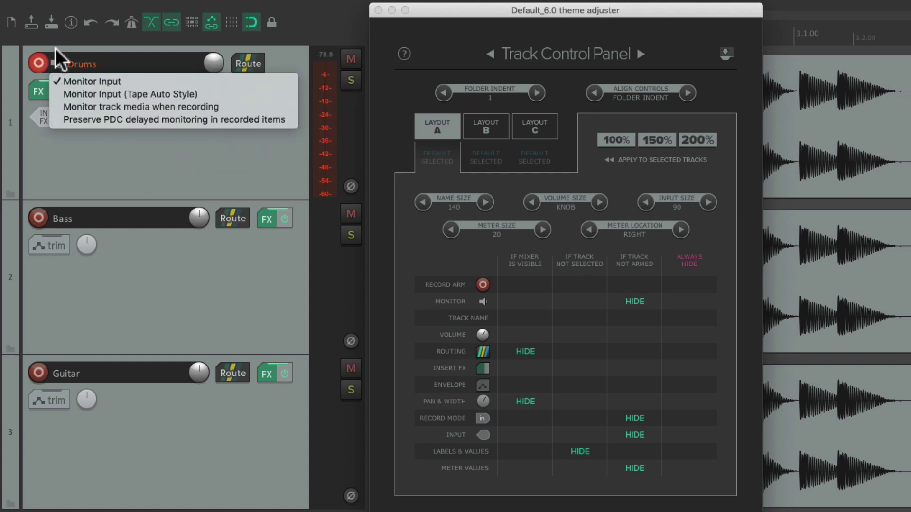
pyautogui.press('Escape')
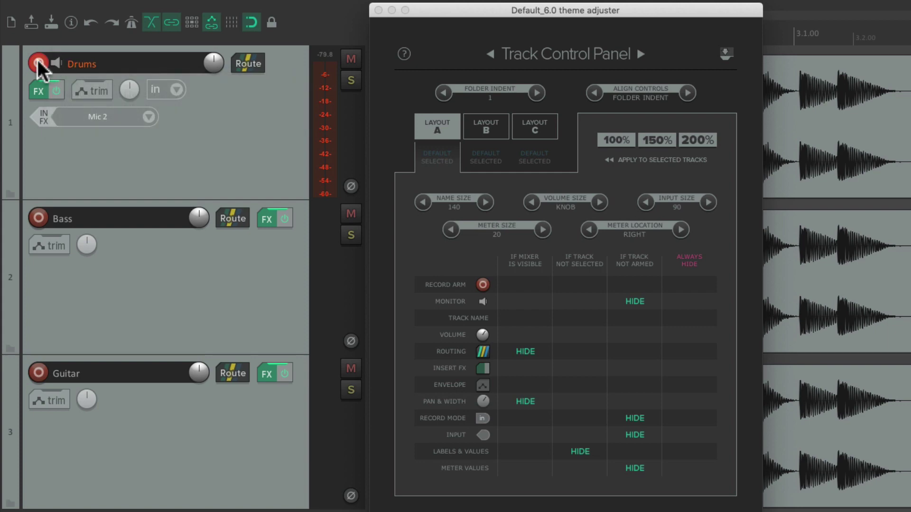
pyautogui.click(38, 63)
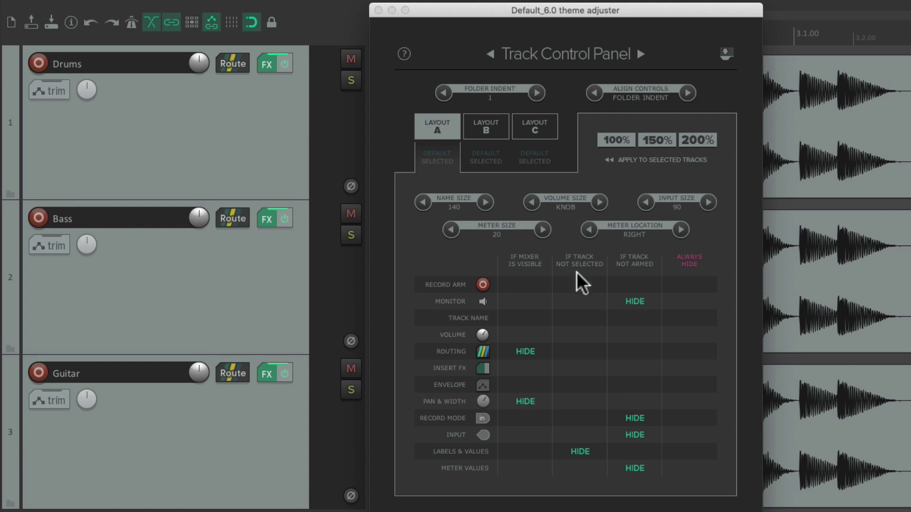
# Step: Toggle Layout A's unarmed hiding for Monitor, Record Mode, Input and Meter Values; verify by arming Drums
pyautogui.click(647, 299)
pyautogui.click(649, 417)
pyautogui.click(645, 433)
pyautogui.click(643, 466)
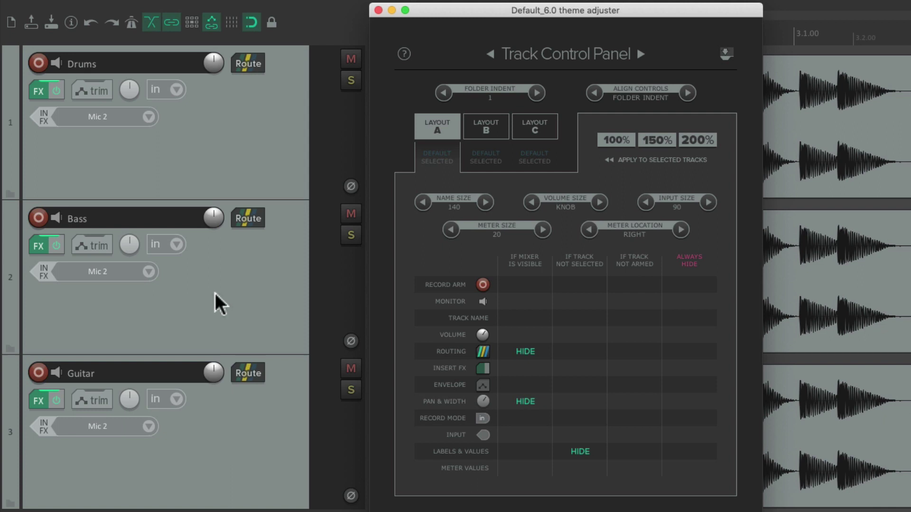
pyautogui.click(633, 302)
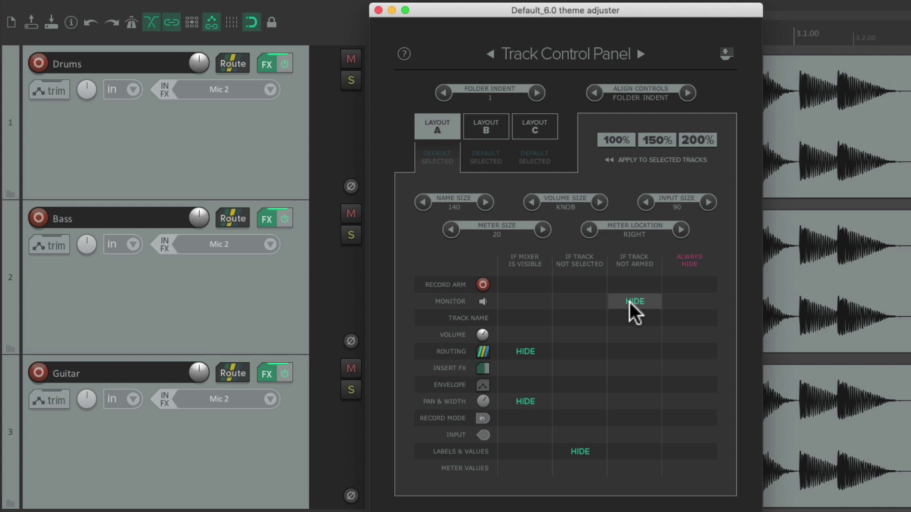
pyautogui.click(632, 414)
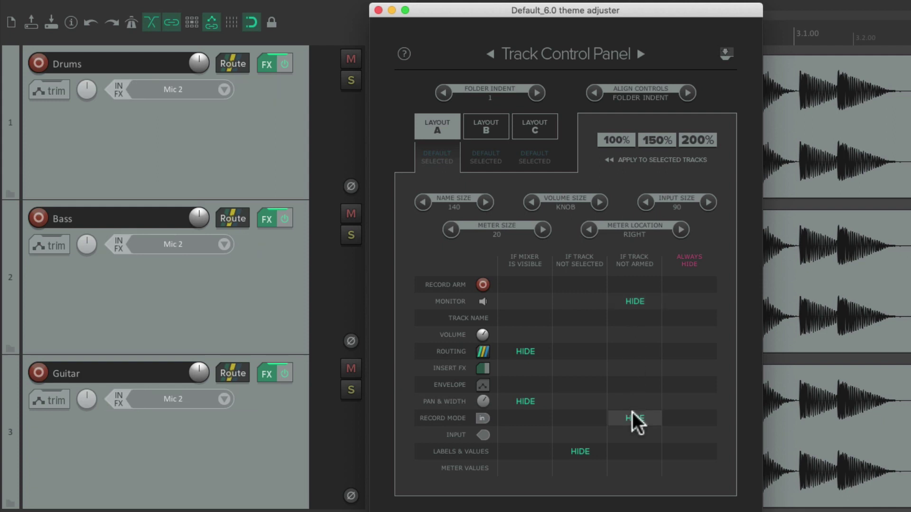
pyautogui.click(642, 432)
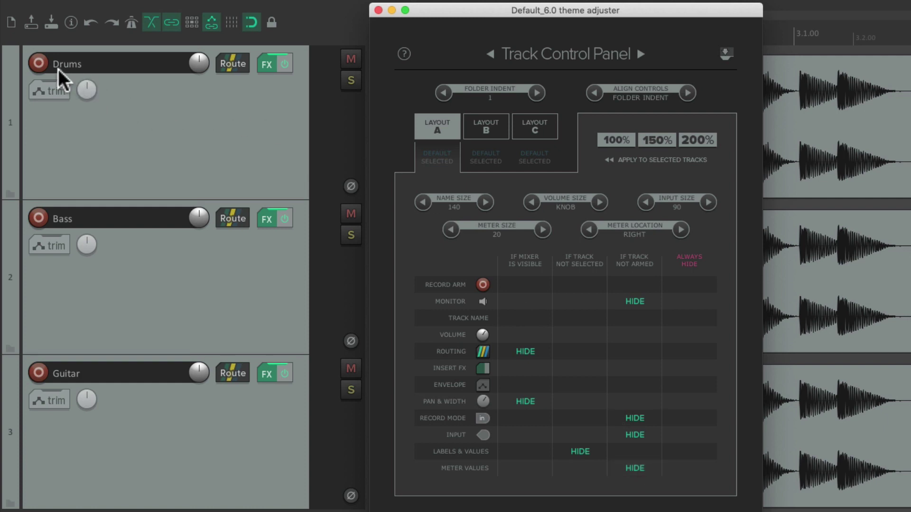
pyautogui.click(38, 63)
pyautogui.click(38, 62)
# Step: Apply Layout B at 150% to the Bass track
pyautogui.click(445, 123)
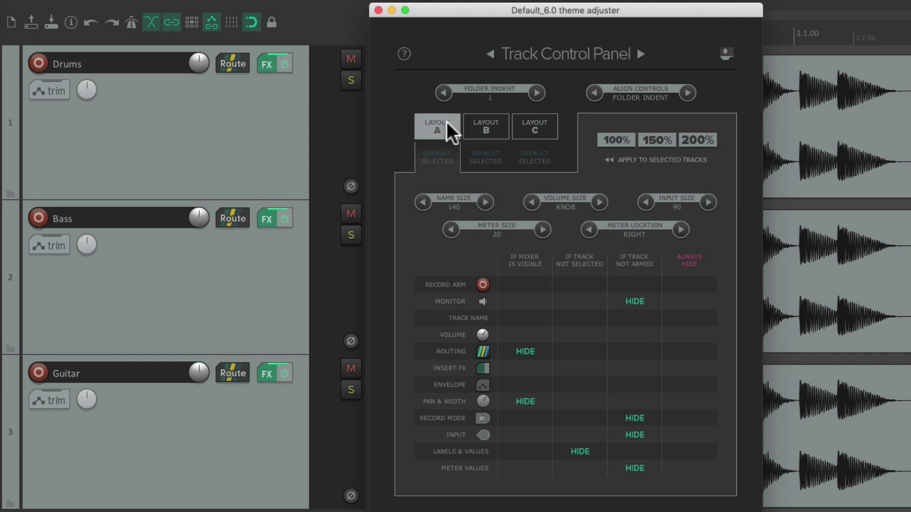
pyautogui.click(257, 280)
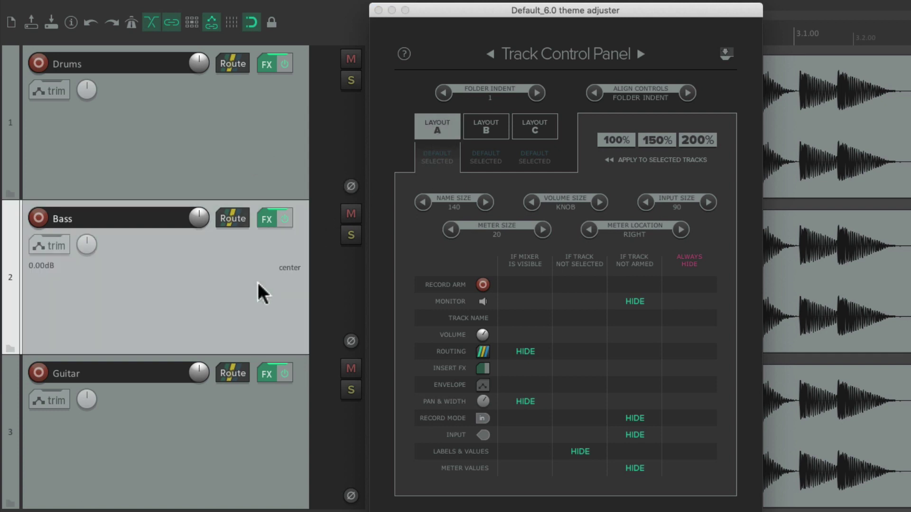
pyautogui.click(493, 129)
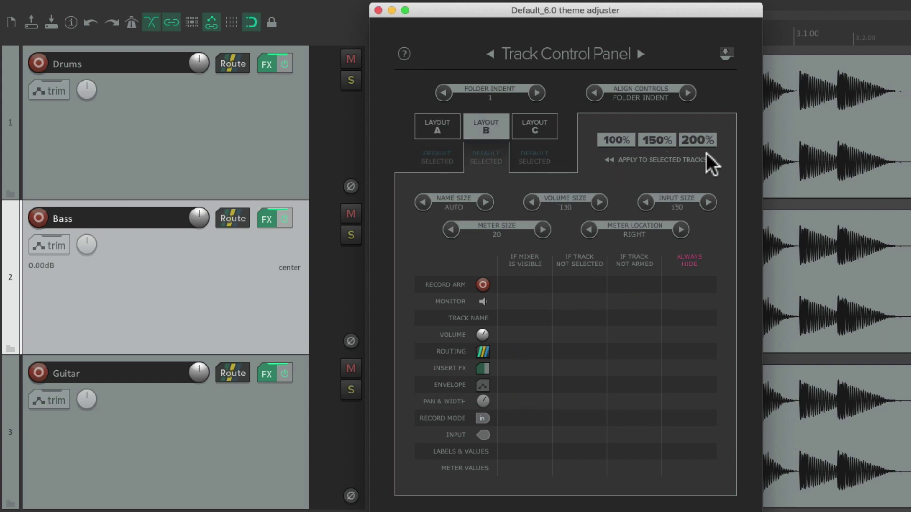
pyautogui.click(667, 141)
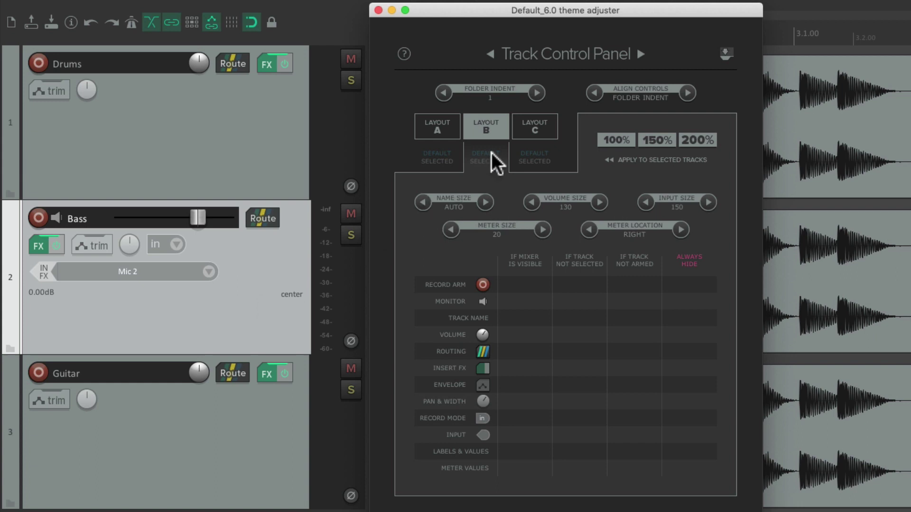
# Step: Step Layout B's Volume Size through 70 and 160, settling on 130
pyautogui.click(599, 202)
pyautogui.click(536, 205)
pyautogui.click(537, 205)
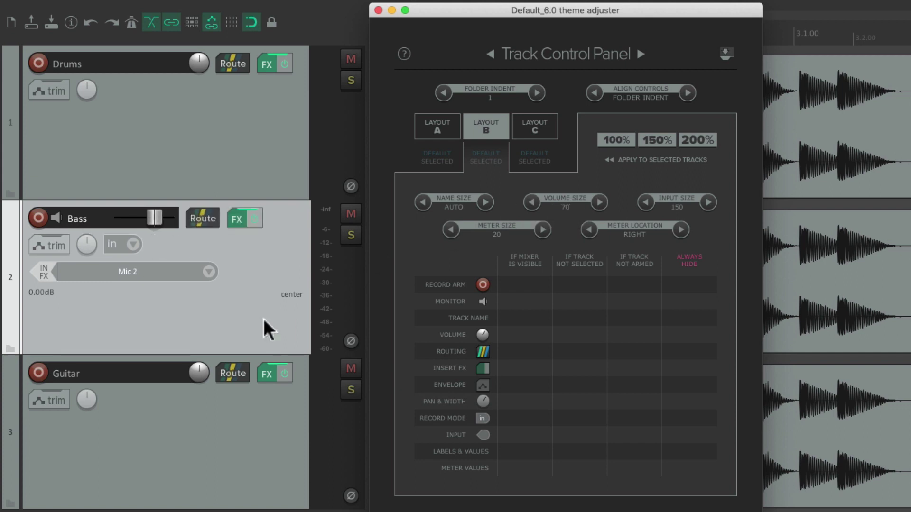
pyautogui.click(600, 204)
pyautogui.click(599, 204)
pyautogui.click(531, 203)
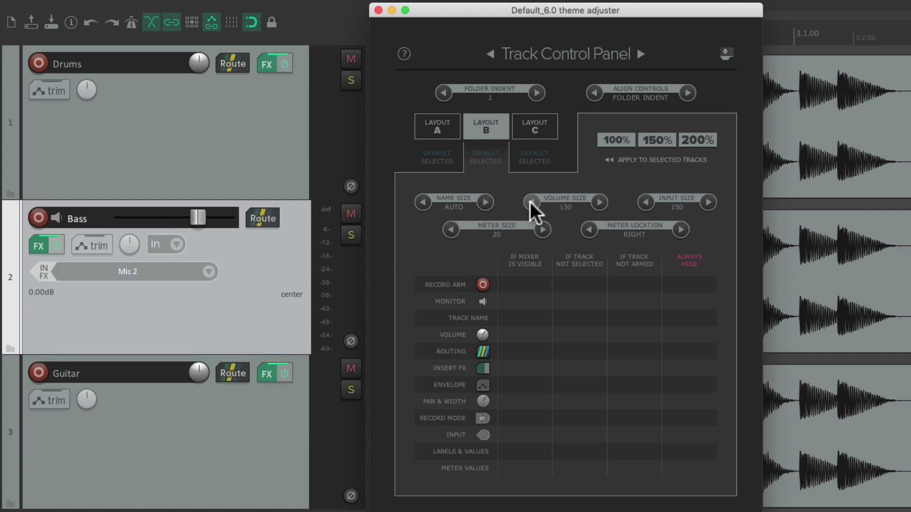
# Step: Try a volume fader on Layout A, then return it to a knob
pyautogui.click(452, 129)
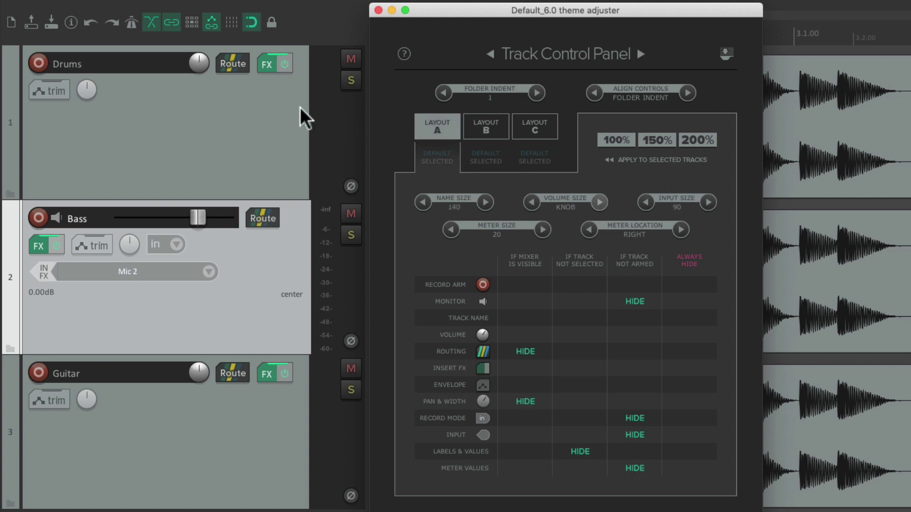
pyautogui.click(598, 202)
pyautogui.click(532, 203)
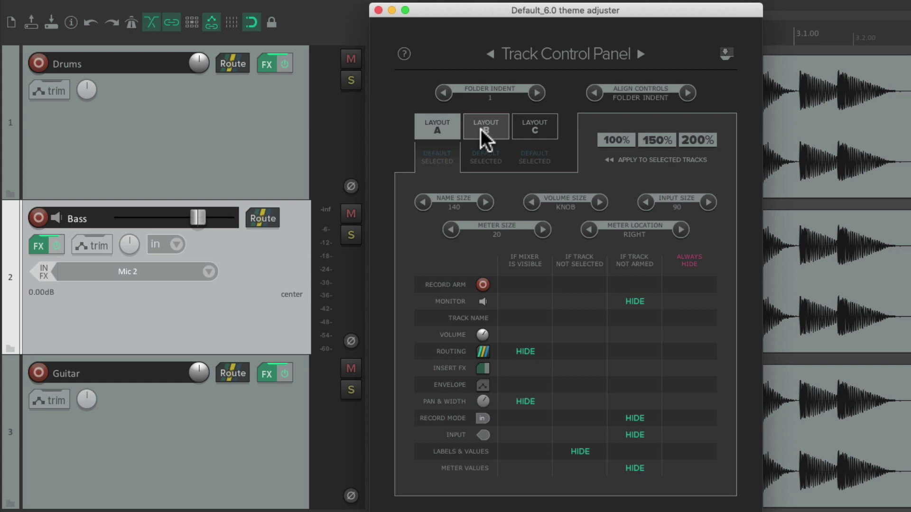
# Step: Apply Layout C at 150% to the Guitar track
pyautogui.click(261, 417)
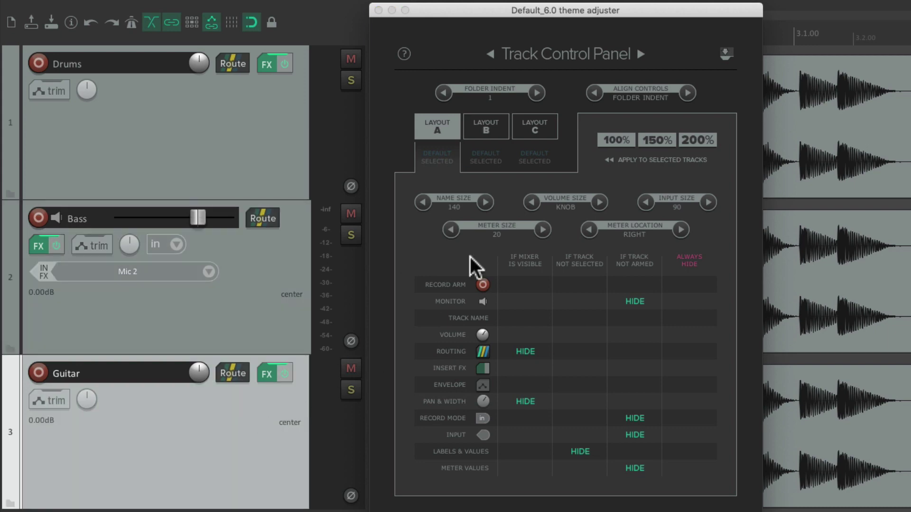
pyautogui.click(533, 131)
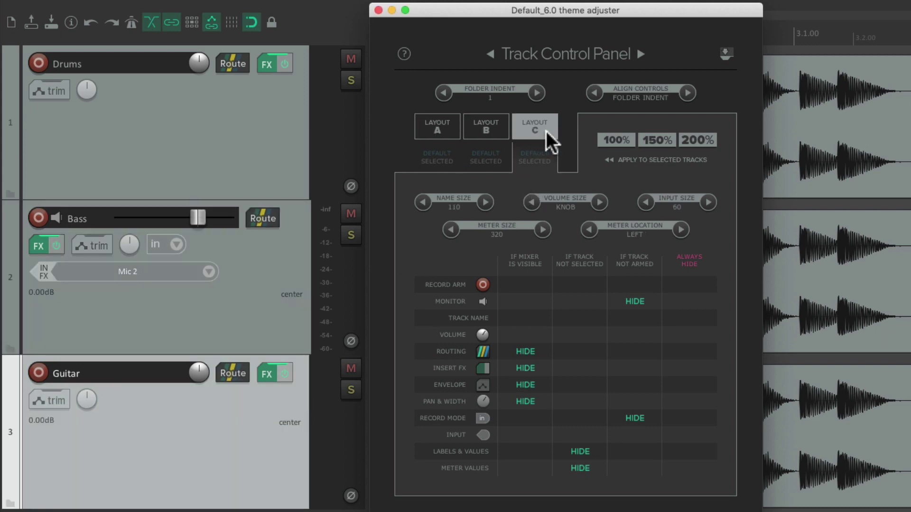
pyautogui.click(663, 143)
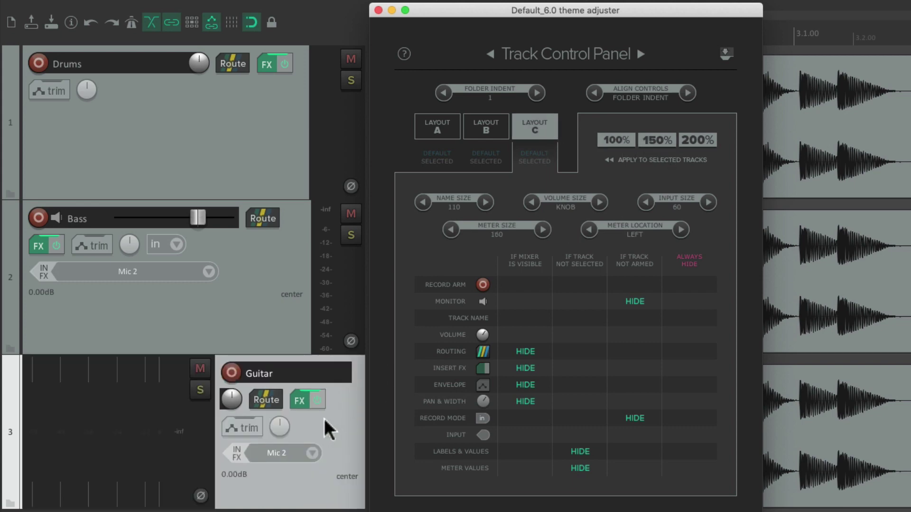
# Step: Play back the project to watch the meters while stepping through Layout A, B and C tabs
pyautogui.click(143, 417)
pyautogui.press('space')
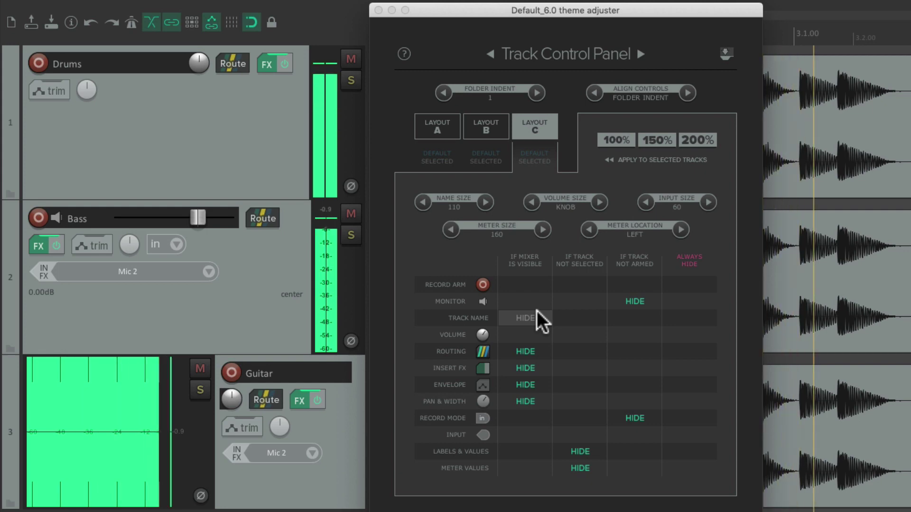
pyautogui.click(541, 125)
pyautogui.press('space')
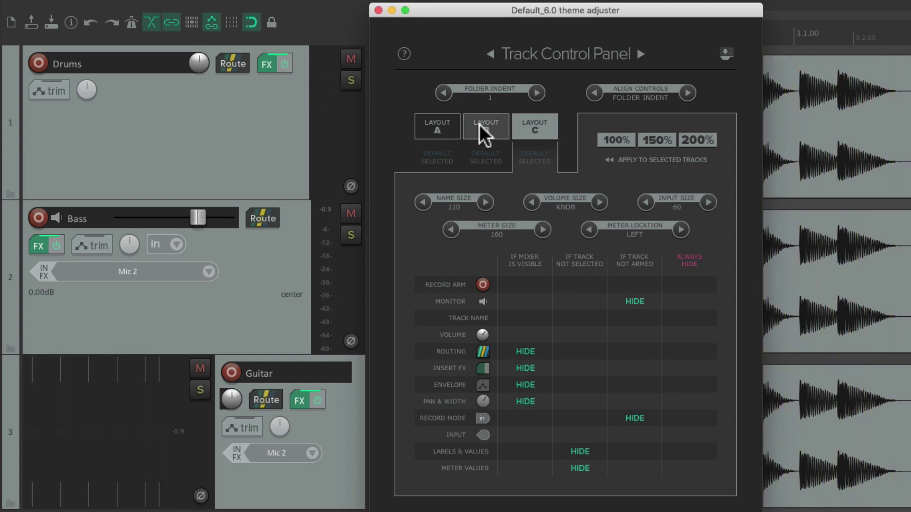
pyautogui.click(436, 126)
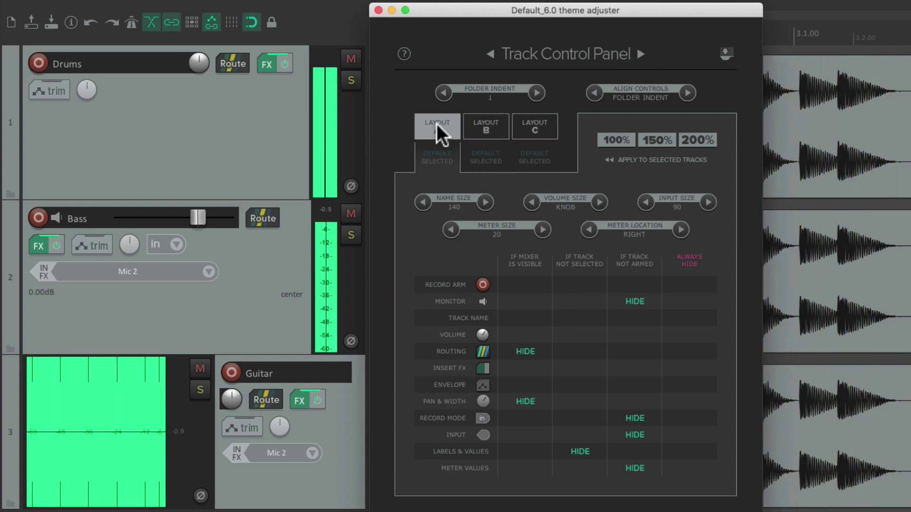
pyautogui.click(479, 127)
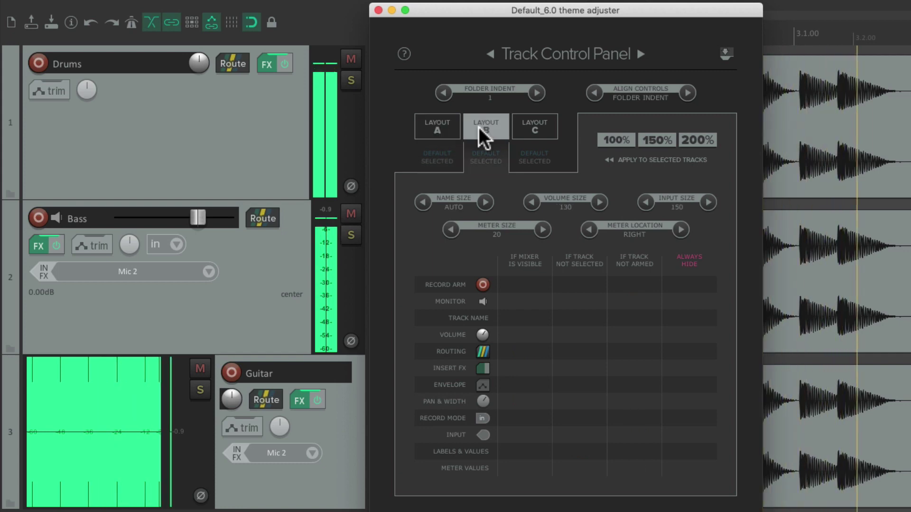
pyautogui.press('space')
pyautogui.click(535, 127)
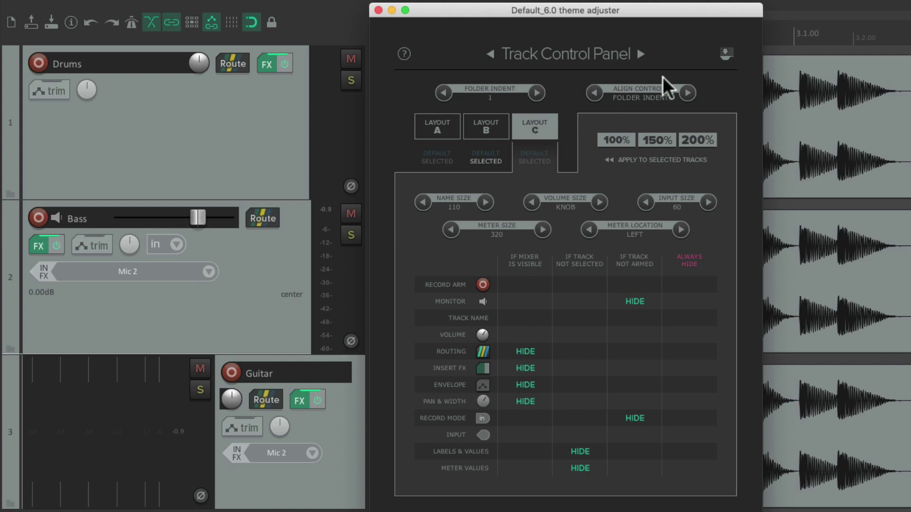
# Step: Dock the theme adjuster as a toolbar and keep Layout A's Name Size at 140
pyautogui.click(724, 52)
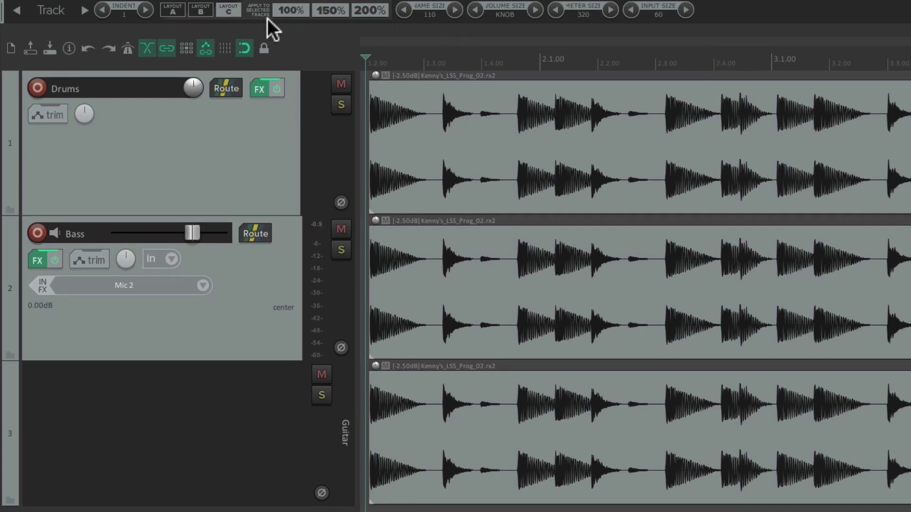
pyautogui.click(175, 6)
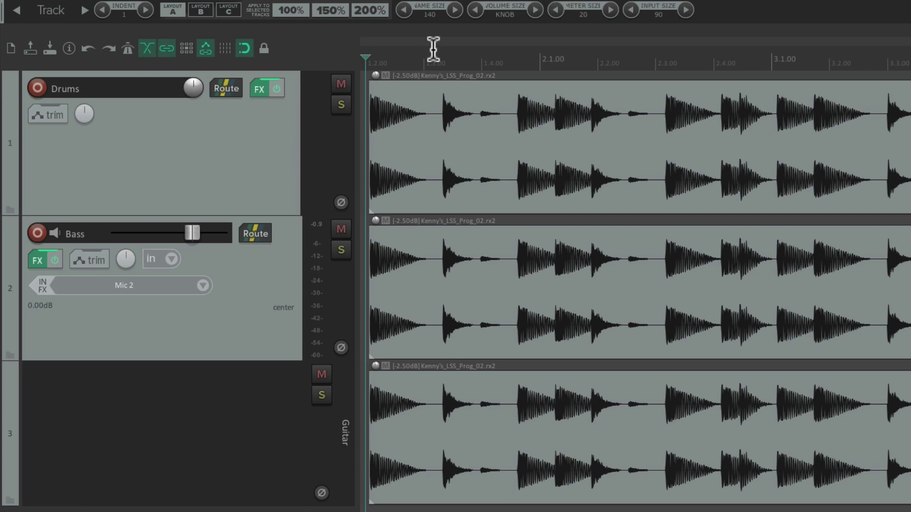
pyautogui.click(453, 10)
pyautogui.click(405, 10)
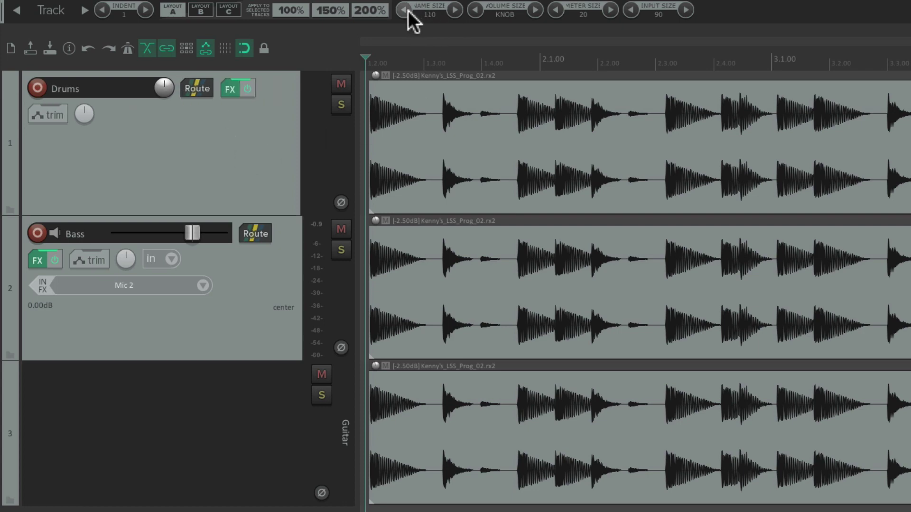
pyautogui.click(405, 10)
pyautogui.click(454, 10)
# Step: Set Layout A's Volume Size to 130 and Meter Size to 40
pyautogui.click(535, 10)
pyautogui.click(535, 10)
pyautogui.click(476, 10)
pyautogui.click(475, 10)
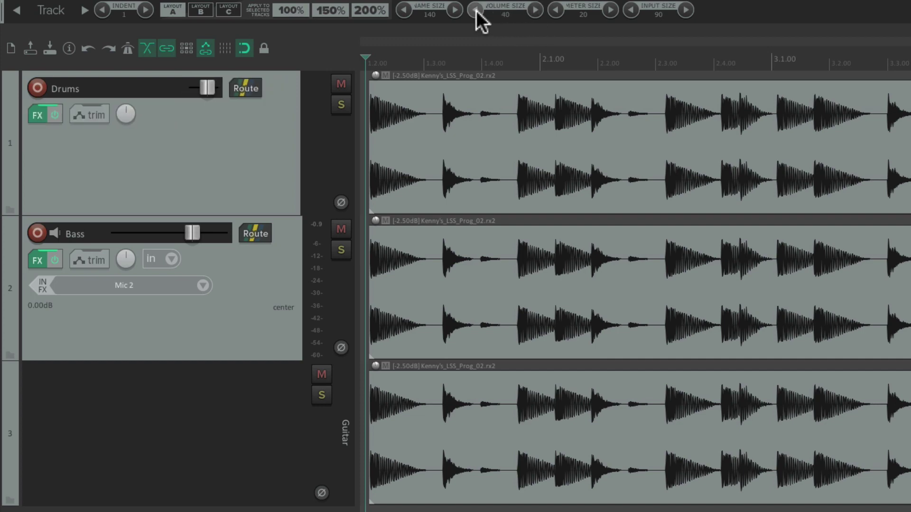
pyautogui.click(535, 10)
pyautogui.click(535, 10)
pyautogui.click(535, 10)
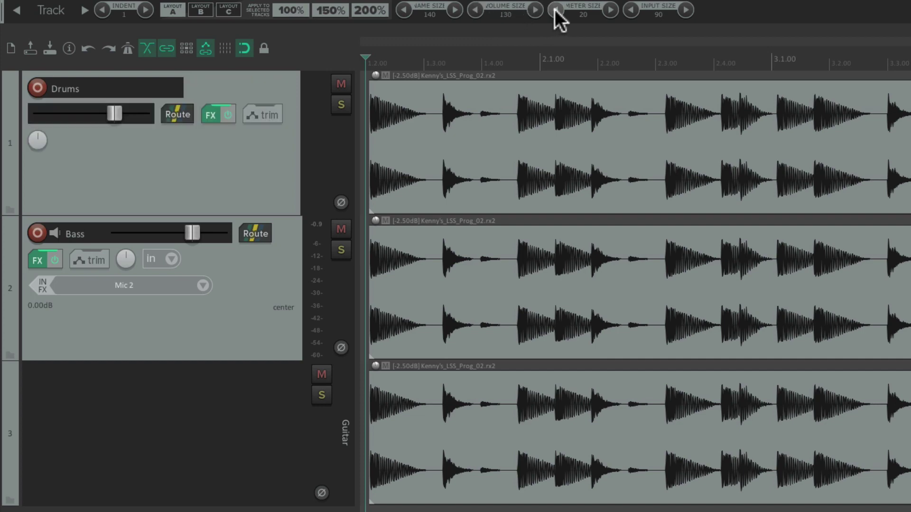
pyautogui.click(611, 10)
pyautogui.click(611, 10)
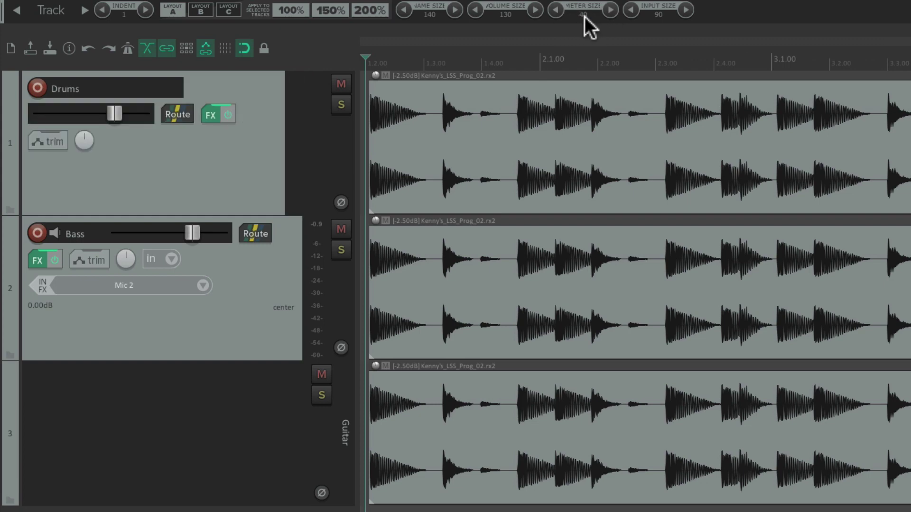
# Step: Set Layout C's Meter Size to 80 and Input Size to 40
pyautogui.click(203, 6)
pyautogui.click(230, 6)
pyautogui.click(559, 10)
pyautogui.click(559, 10)
pyautogui.click(605, 10)
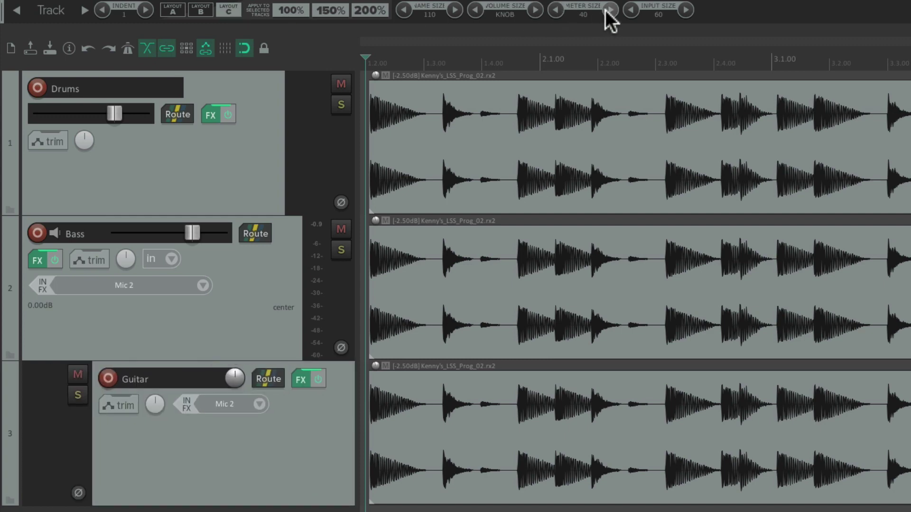
pyautogui.click(605, 10)
pyautogui.click(685, 10)
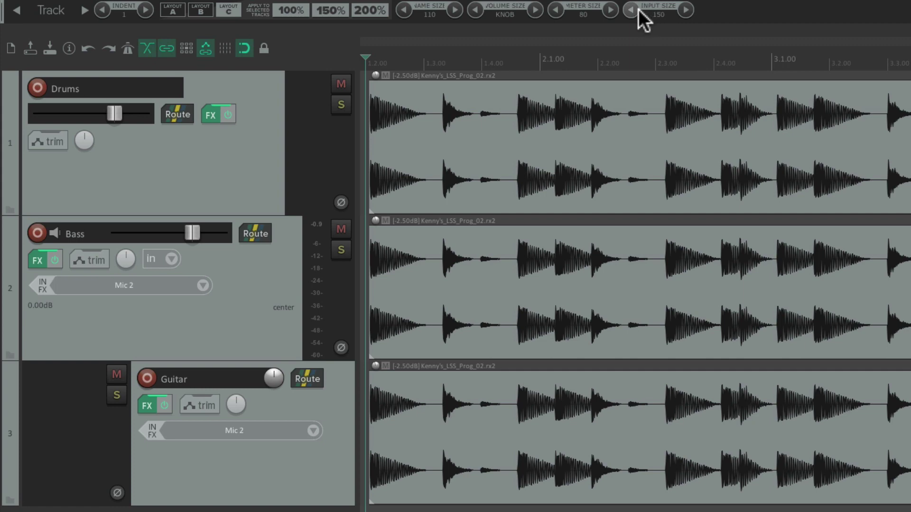
pyautogui.click(638, 10)
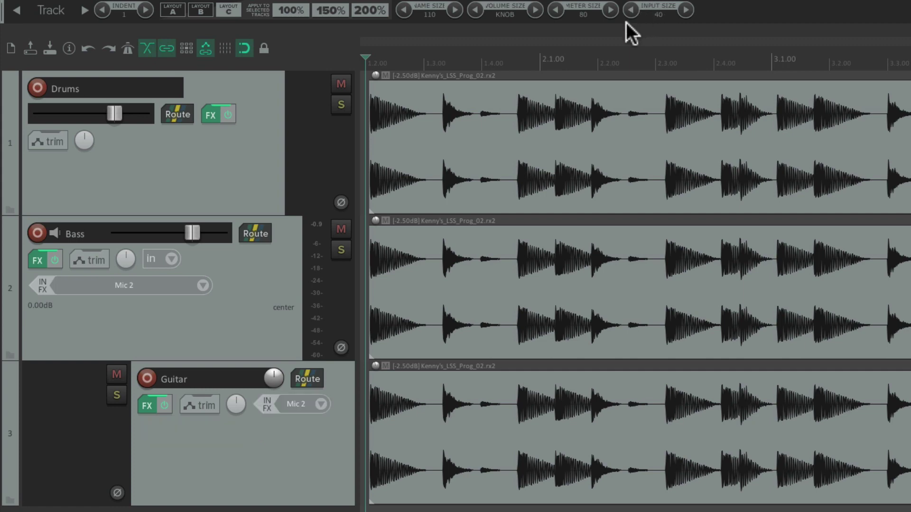